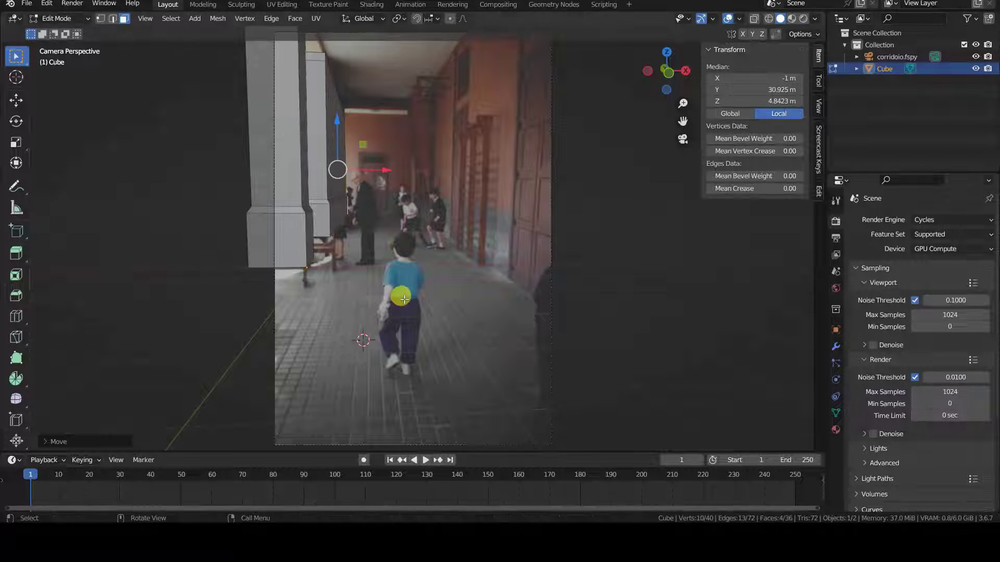
# In edge select mode, fill a face between the two pillar-base edges.
pyautogui.click(113, 18)
pyautogui.click(340, 231)
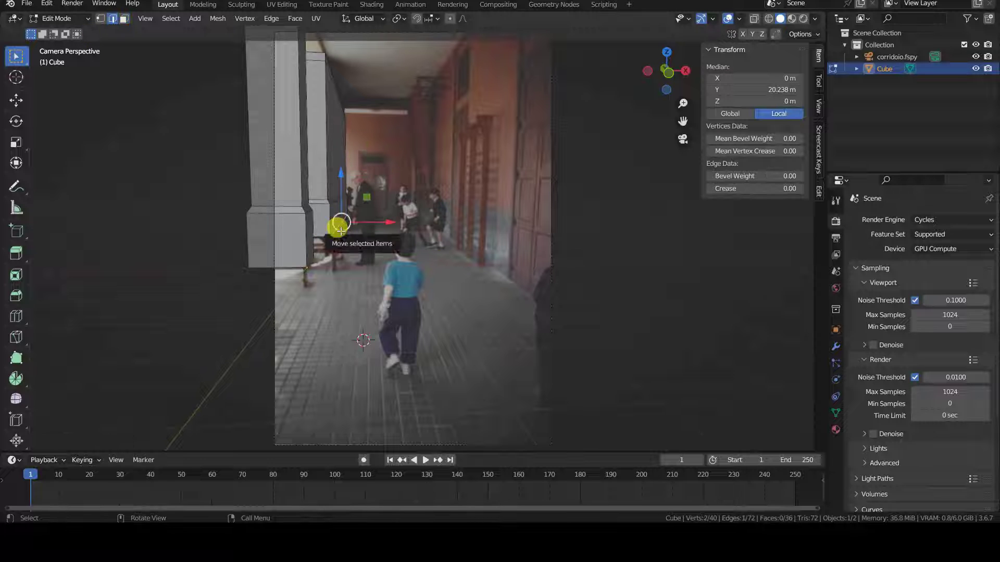
pyautogui.moveTo(339, 272); pyautogui.dragTo(163, 212, button='middle')
pyautogui.keyDown('shift'); pyautogui.click(297, 189); pyautogui.keyUp('shift')
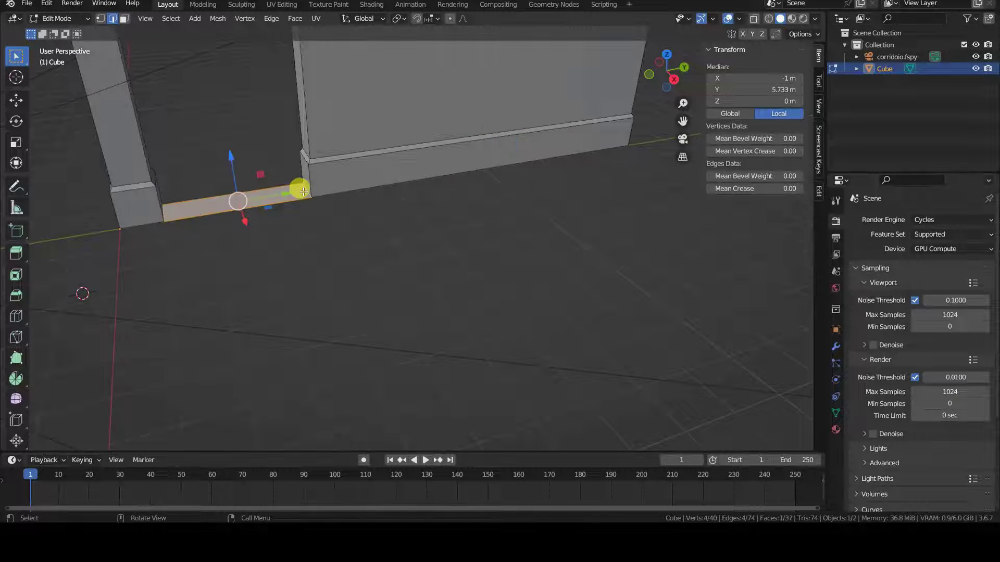
pyautogui.press('f')
pyautogui.press('KP_0')
# Extrude the pillar-base edges along the floor far down the corridor.
pyautogui.click(293, 241)
pyautogui.press('e')
pyautogui.click(245, 384)
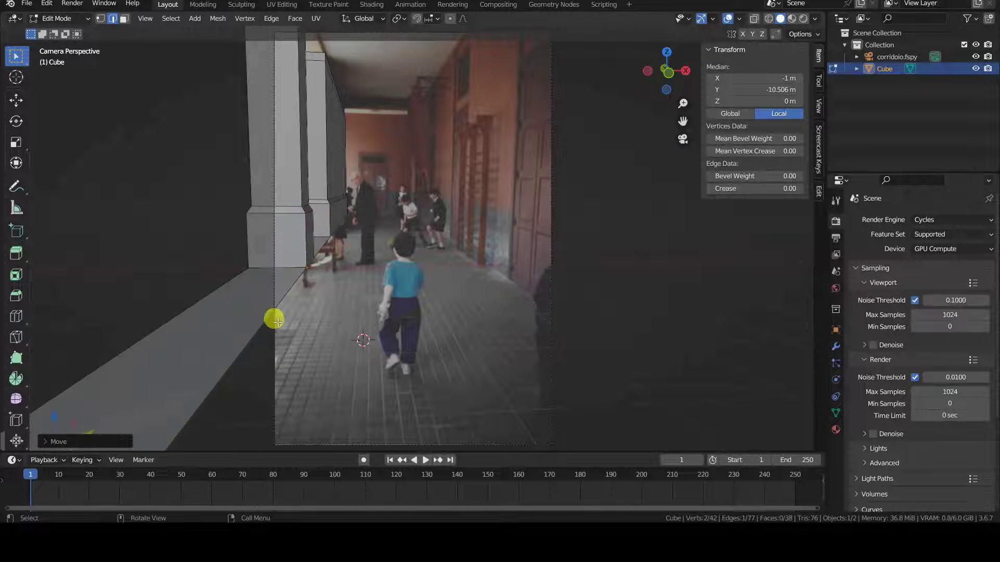
pyautogui.keyDown('shift'); pyautogui.click(308, 312); pyautogui.keyUp('shift')
pyautogui.press('e')
pyautogui.click(470, 281)
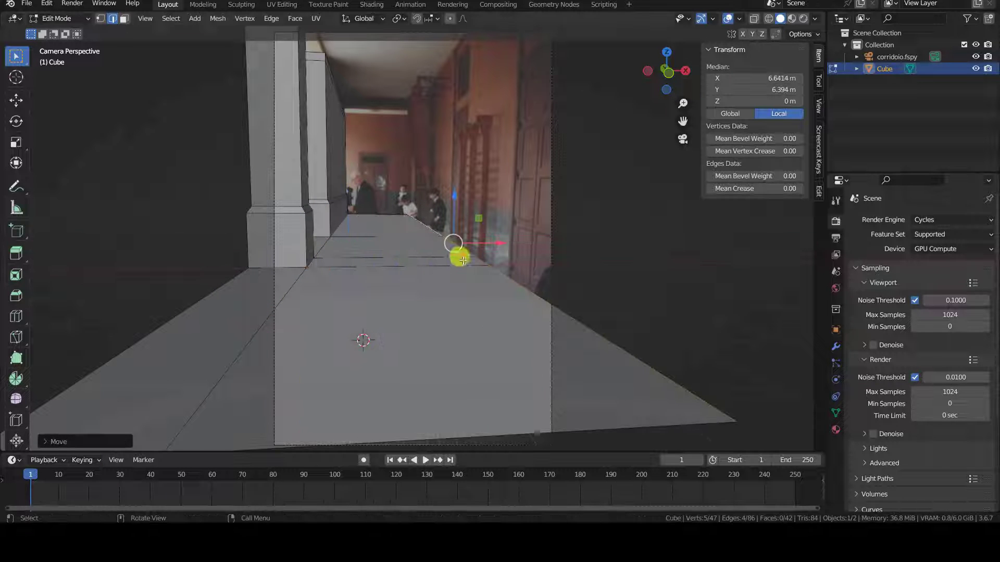
pyautogui.keyDown('shift'); pyautogui.moveTo(514, 230); pyautogui.dragTo(507, 259, button='middle'); pyautogui.keyUp('shift')
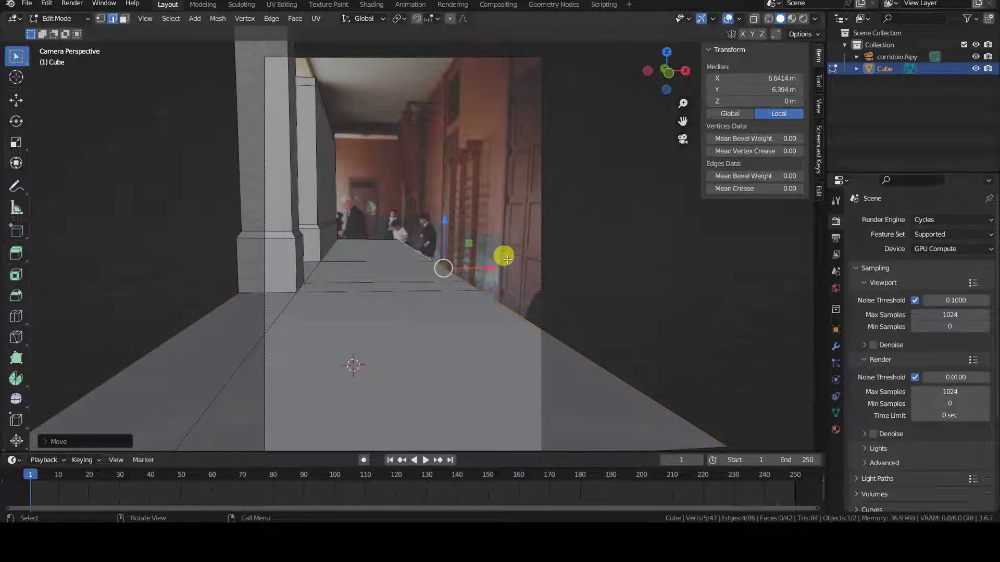
pyautogui.moveTo(369, 237); pyautogui.dragTo(414, 249, button='middle')
# Extrude the floor's end edge further, slide the new vertices along Y, and select more floor-edge vertices.
pyautogui.press('e')
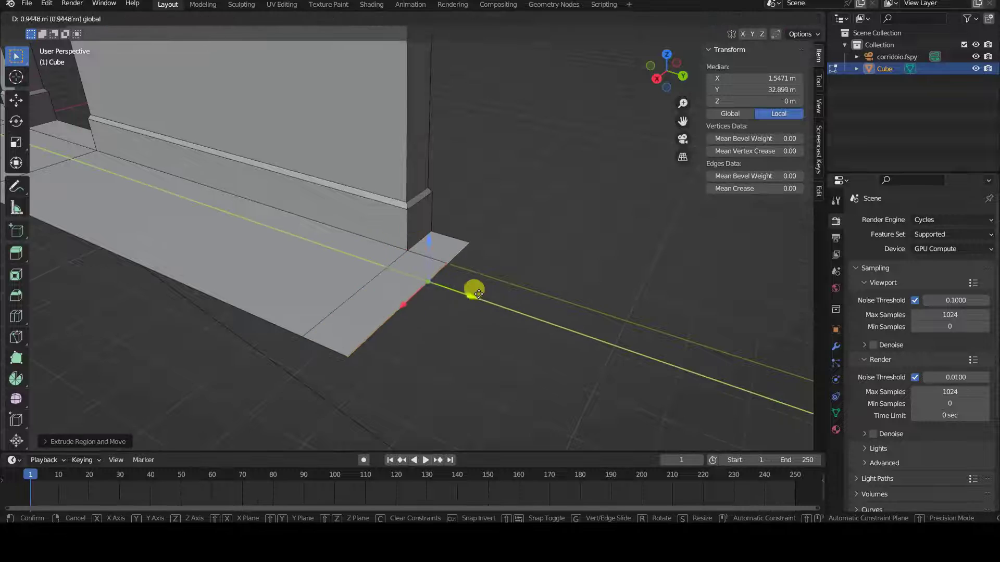
pyautogui.click(478, 295)
pyautogui.press('KP_0')
pyautogui.press('g')
pyautogui.press('y')
pyautogui.click(343, 214)
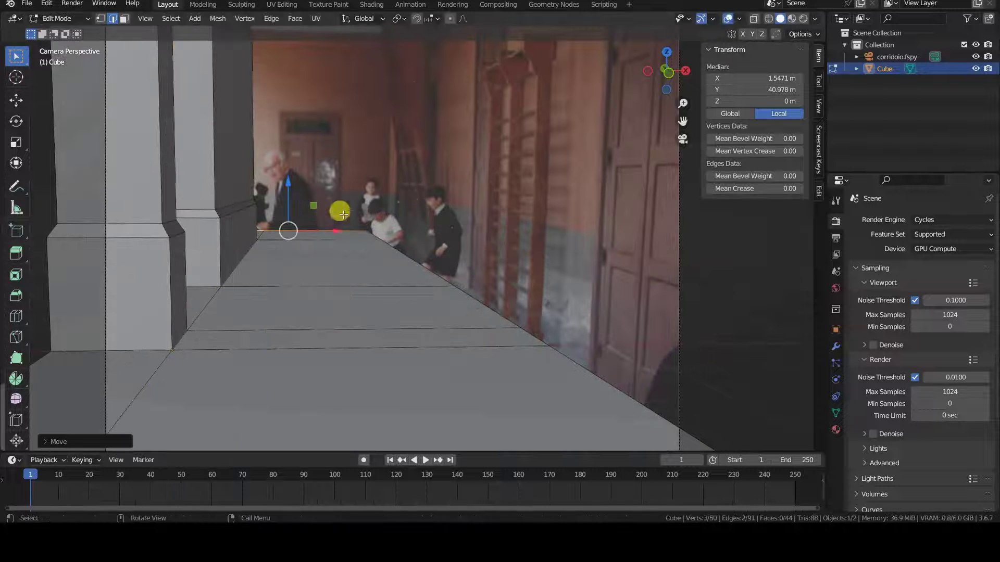
pyautogui.scroll(-4, 330, 230)
pyautogui.keyDown('shift'); pyautogui.click(390, 279); pyautogui.keyUp('shift')
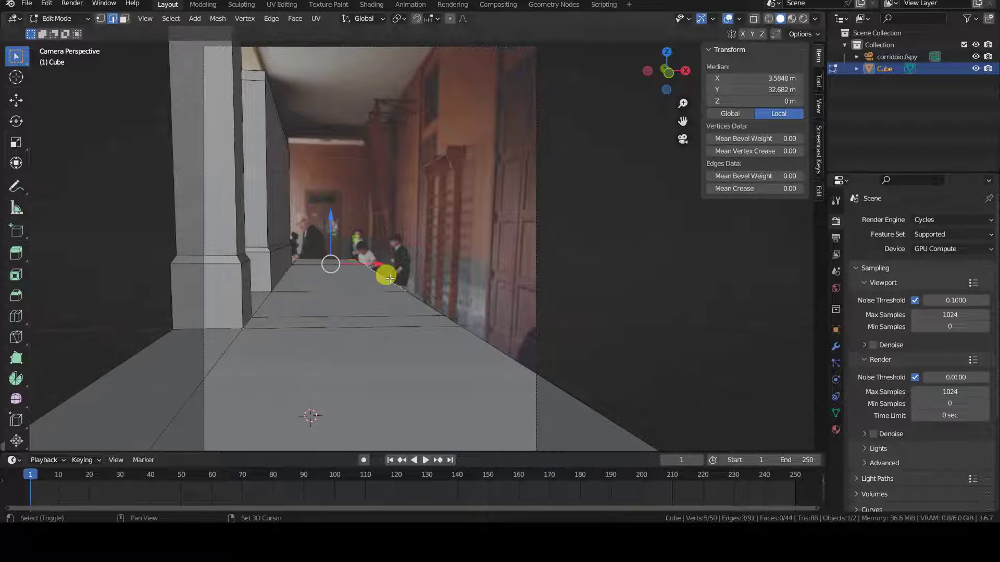
# Extrude the selected floor-edge vertices straight up along Z to start the wall.
pyautogui.press('e')
pyautogui.press('z')
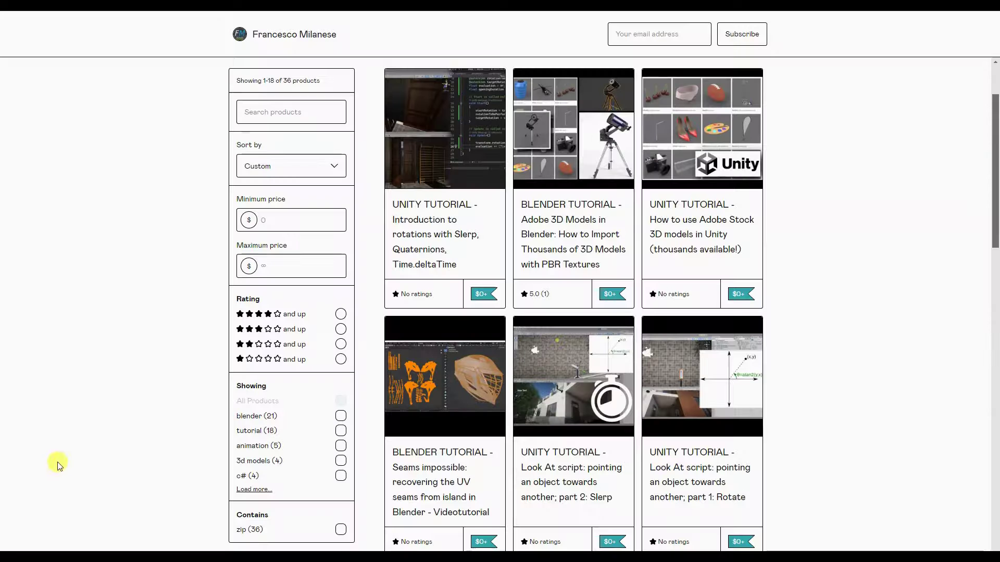
pyautogui.scroll(-3, 56, 463)
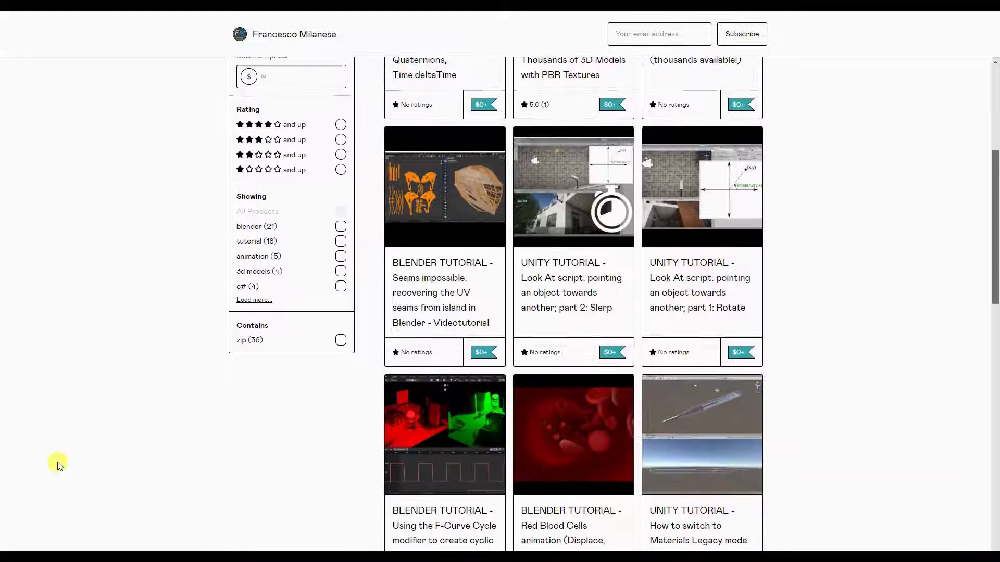
# Scroll the Gumroad store down to the 'Recreating Camera Perspective from a Photo in Blender with fSpy' card.
pyautogui.scroll(-7, 58, 465)
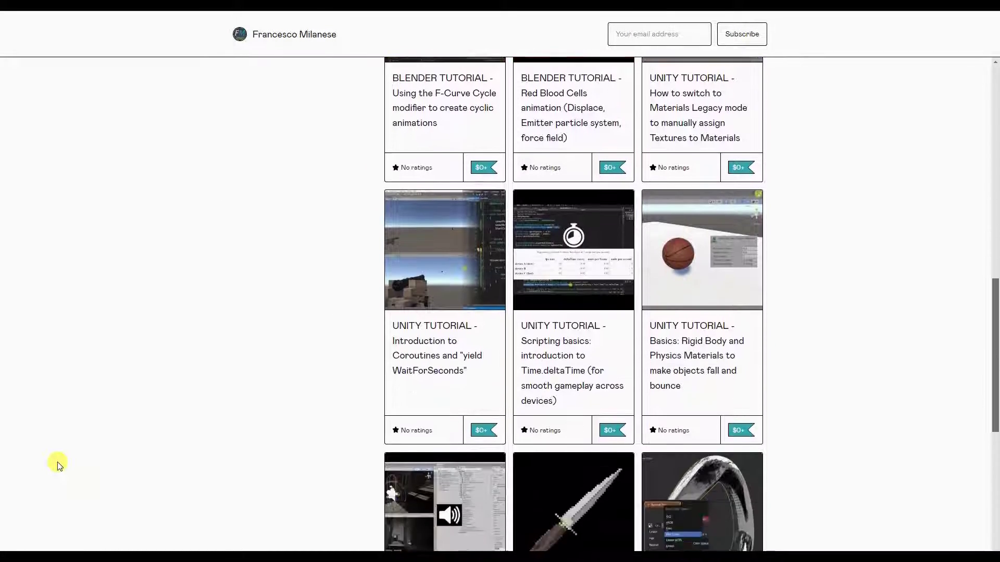
pyautogui.scroll(-7, 57, 465)
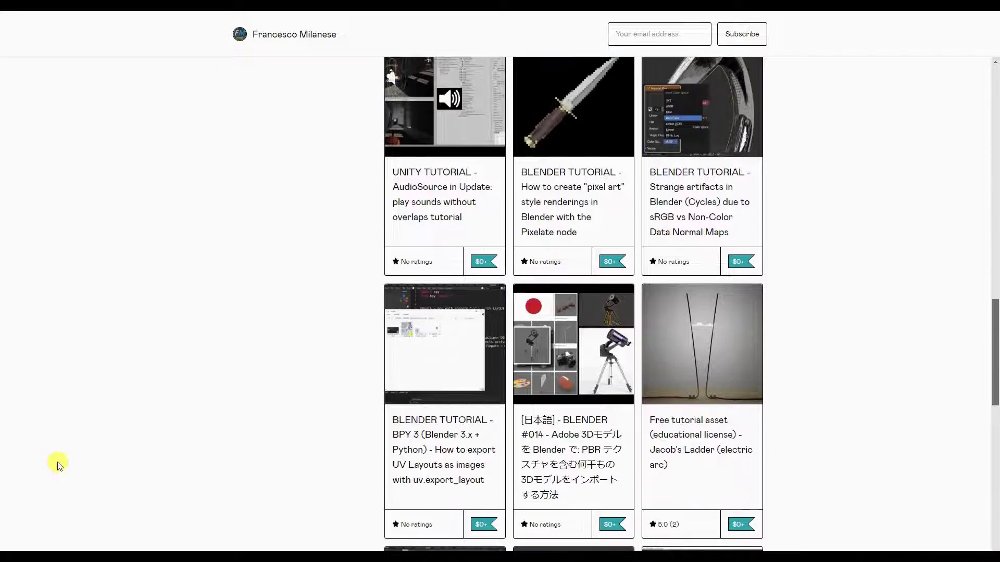
pyautogui.scroll(-7, 57, 465)
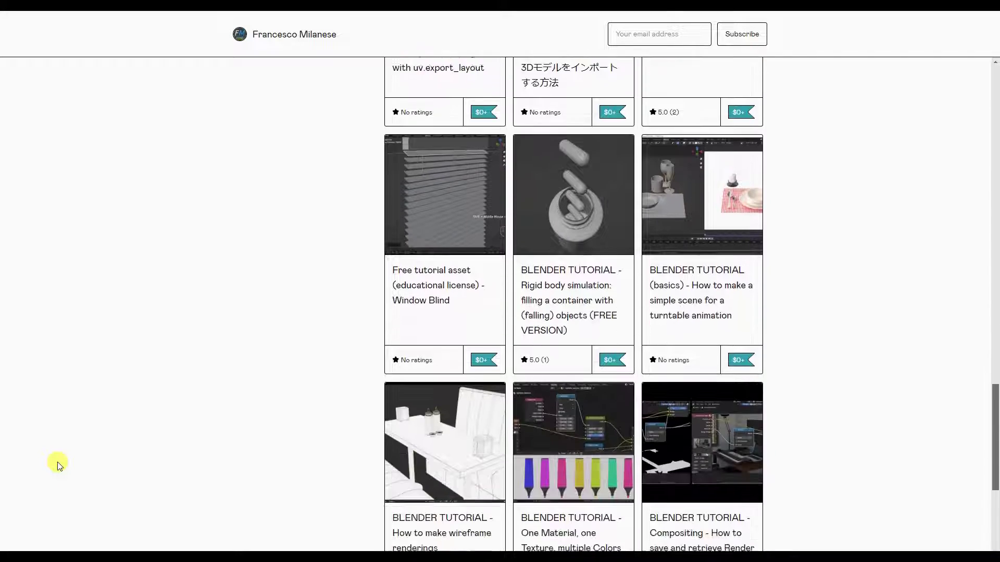
pyautogui.scroll(-6, 57, 465)
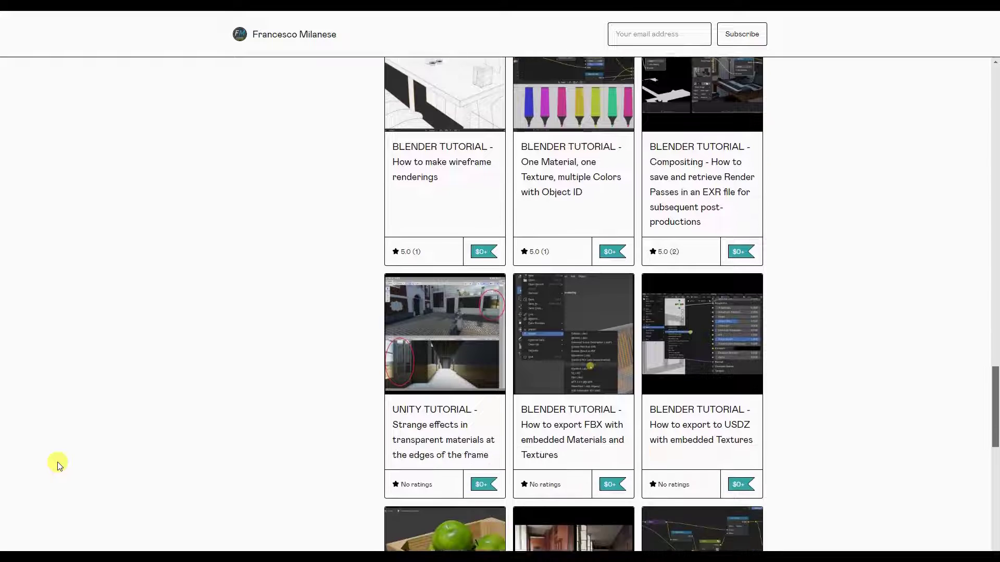
pyautogui.scroll(-7, 57, 465)
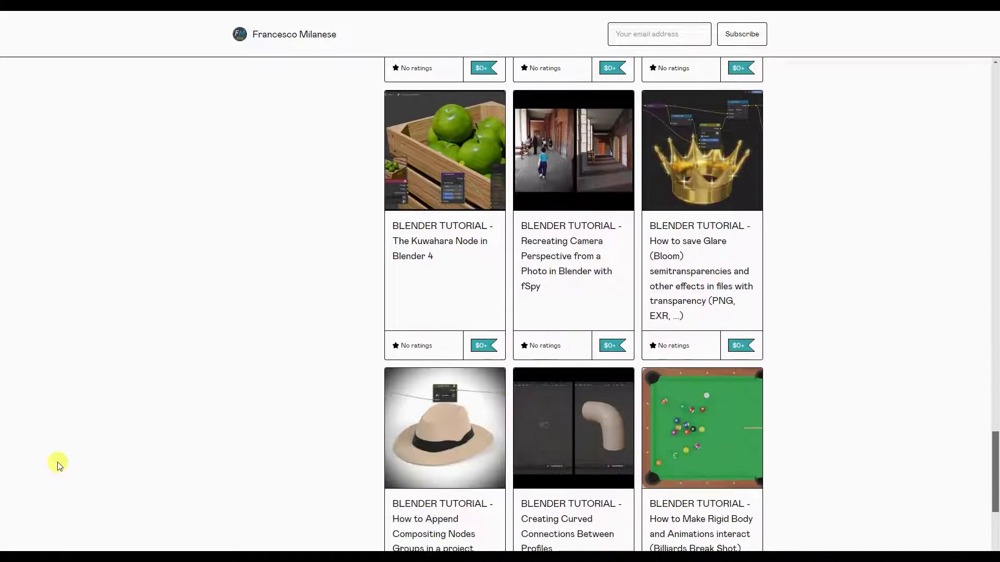
pyautogui.scroll(-3, 57, 465)
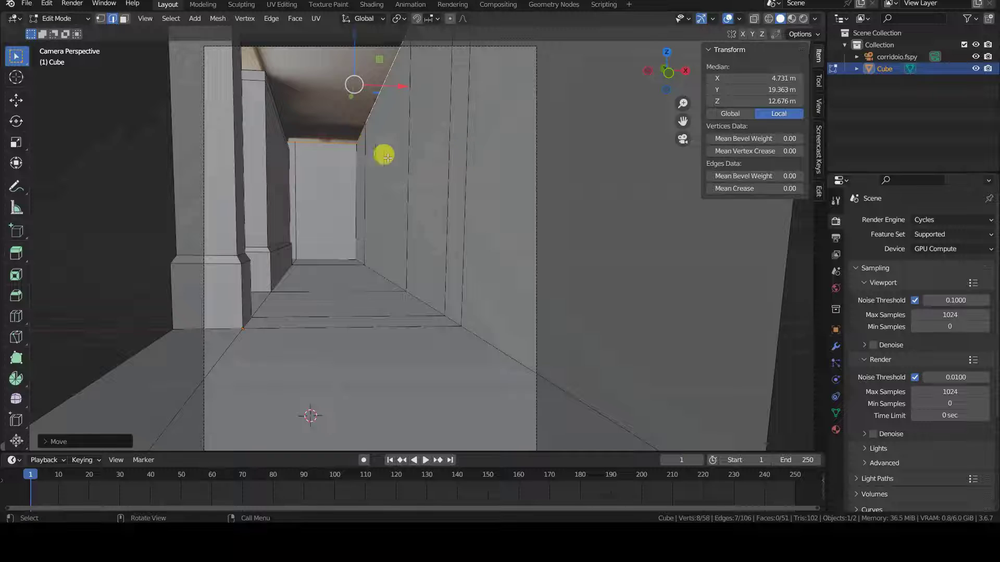
pyautogui.moveTo(384, 152); pyautogui.dragTo(326, 262, button='middle')
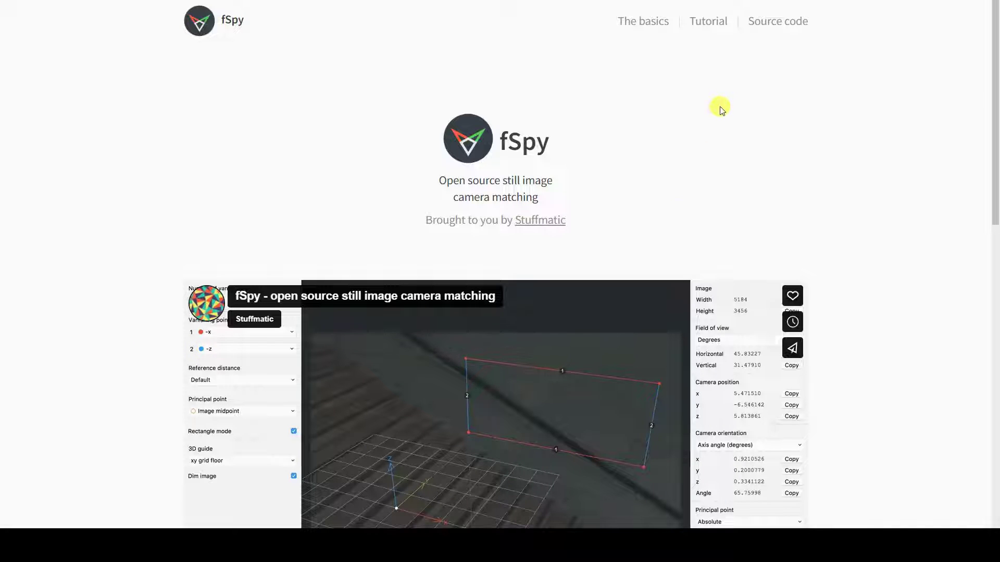
# Scroll down through the fSpy home page and back up.
pyautogui.scroll(-5, 724, 148)
pyautogui.scroll(-2, 726, 150)
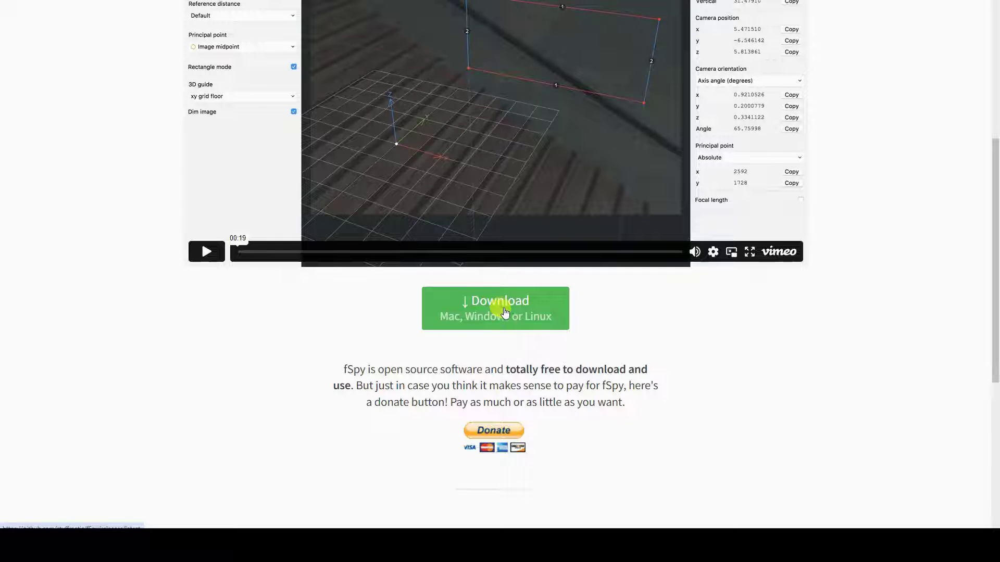
pyautogui.scroll(-4, 511, 304)
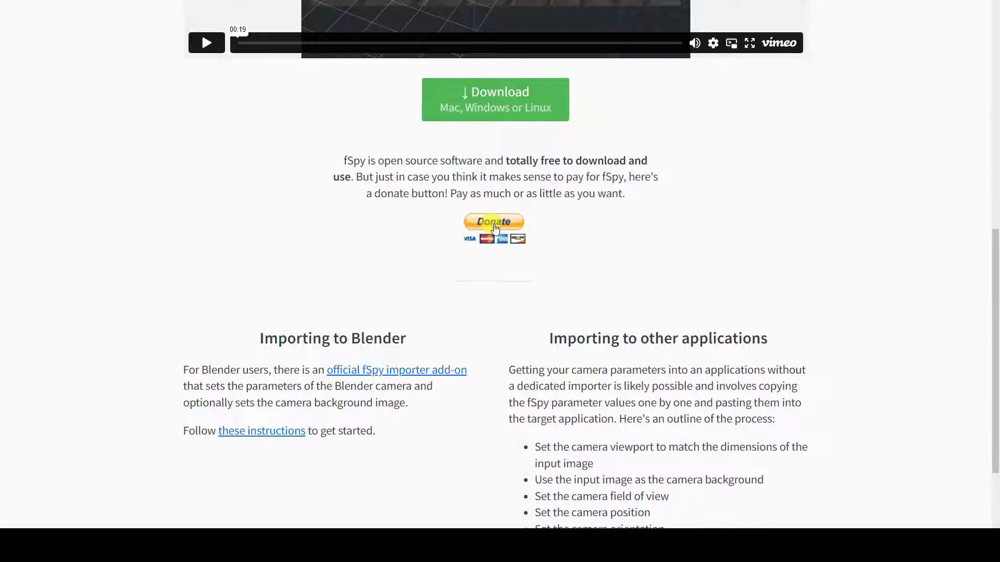
pyautogui.scroll(-2, 493, 228)
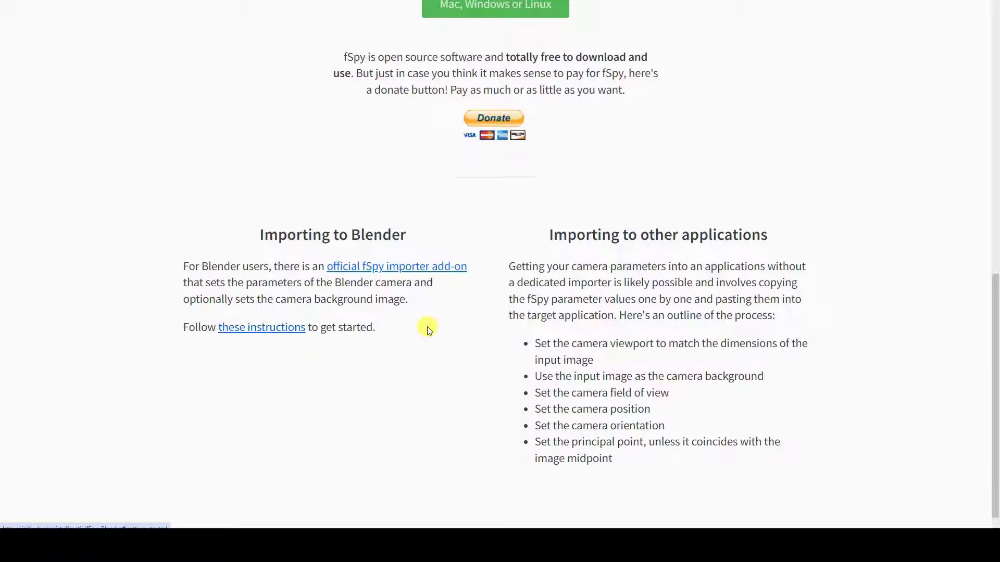
pyautogui.scroll(-1, 464, 328)
pyautogui.scroll(8, 464, 328)
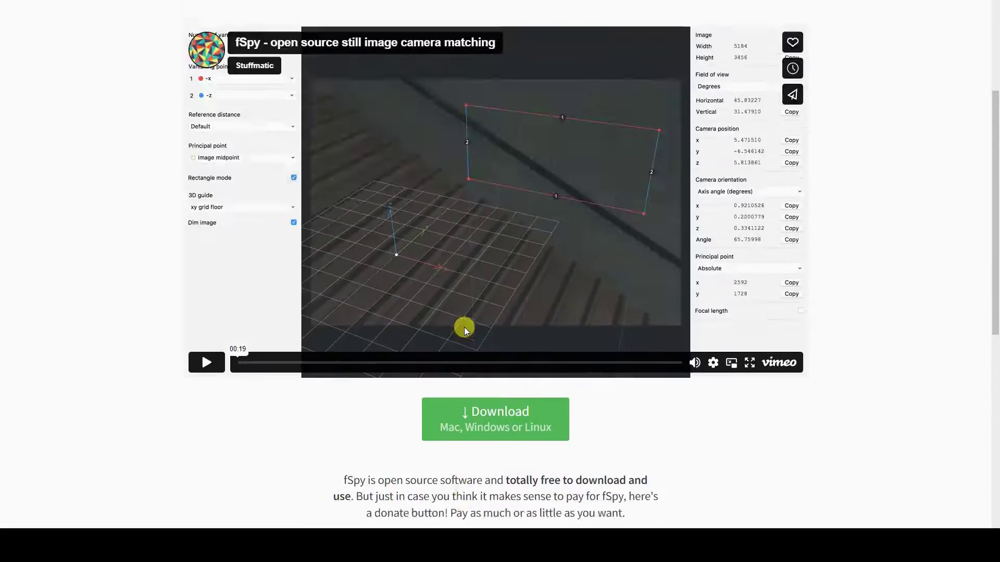
pyautogui.scroll(5, 464, 327)
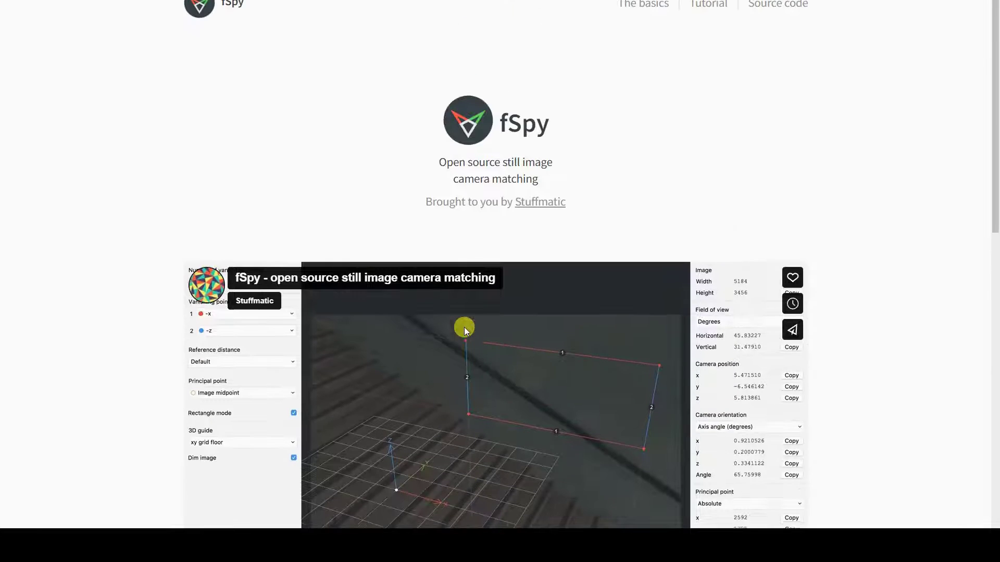
# Read through 'The basics' guide on the fSpy site.
pyautogui.click(660, 11)
pyautogui.scroll(-1, 671, 232)
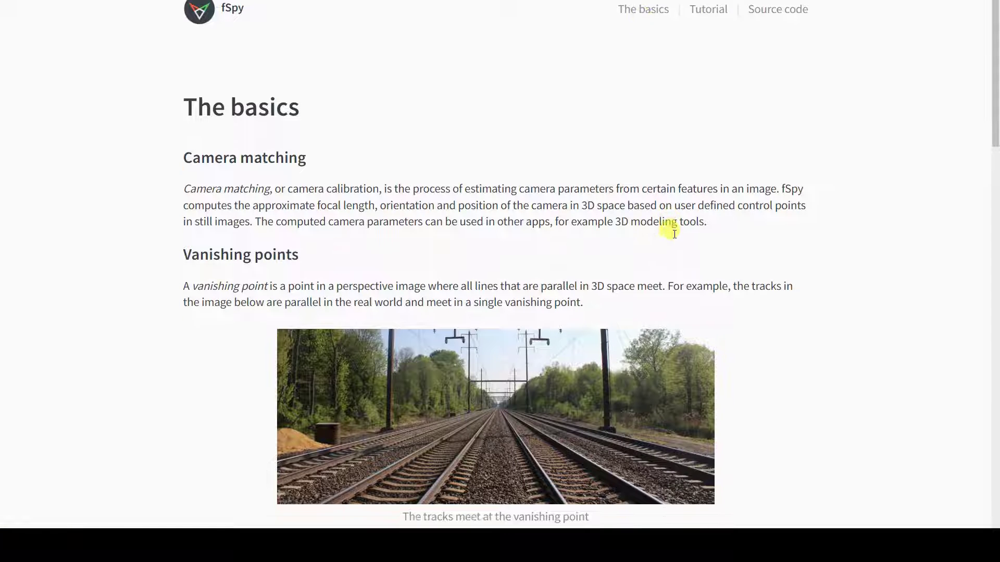
pyautogui.scroll(-11, 674, 234)
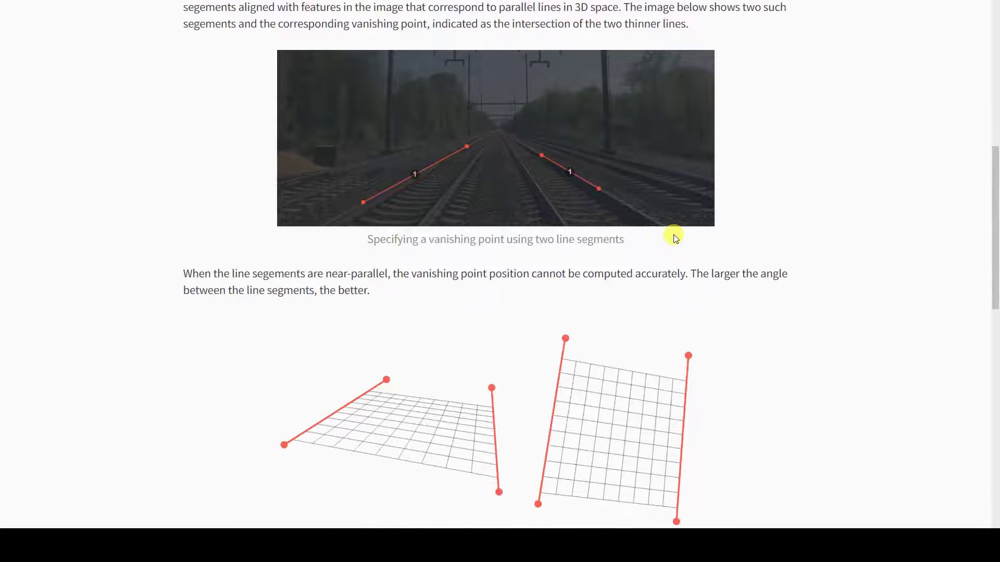
pyautogui.scroll(-8, 673, 234)
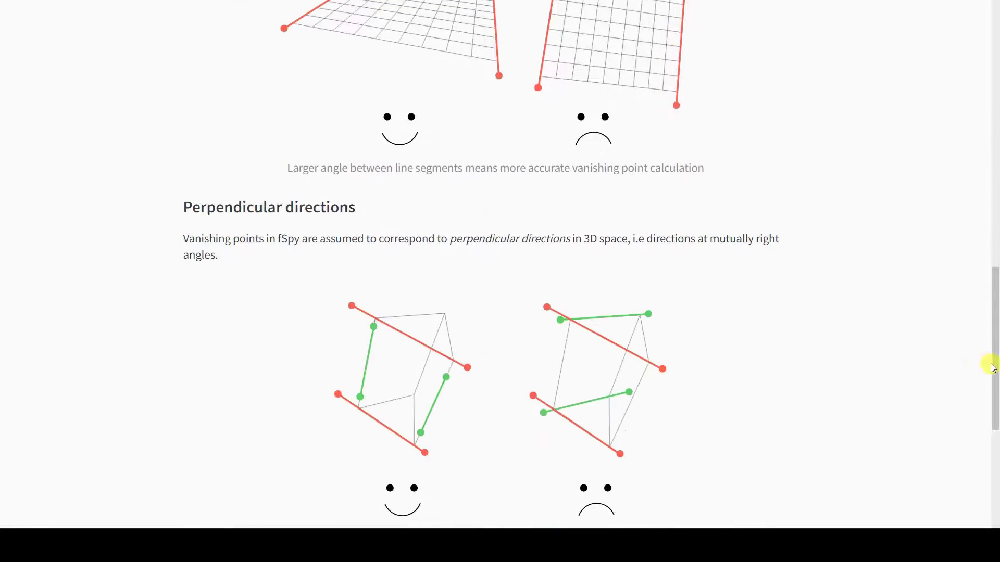
pyautogui.moveTo(992, 367); pyautogui.dragTo(989, 100)
# Read through the Tutorial page, then return to the fSpy home page.
pyautogui.click(712, 22)
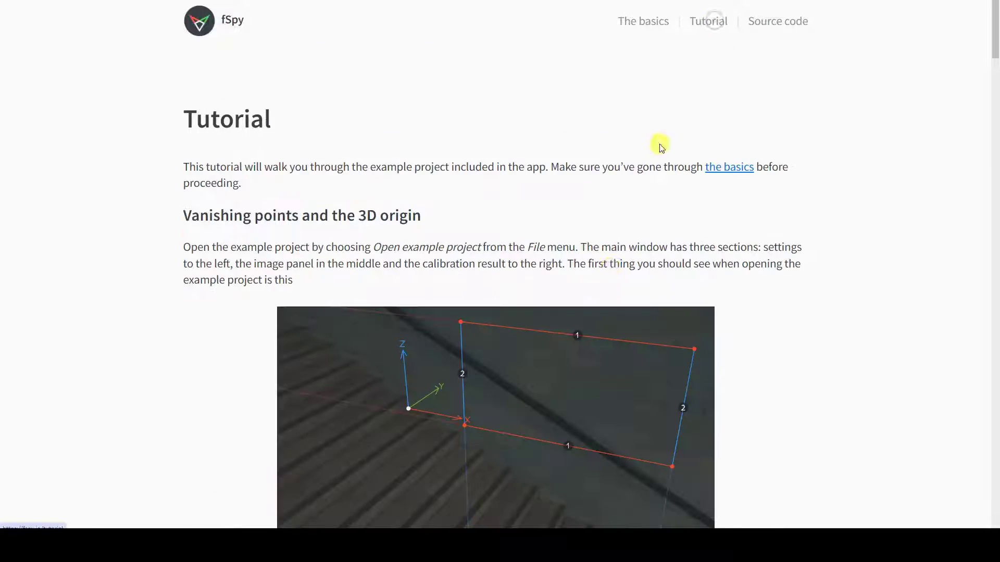
pyautogui.scroll(-10, 845, 291)
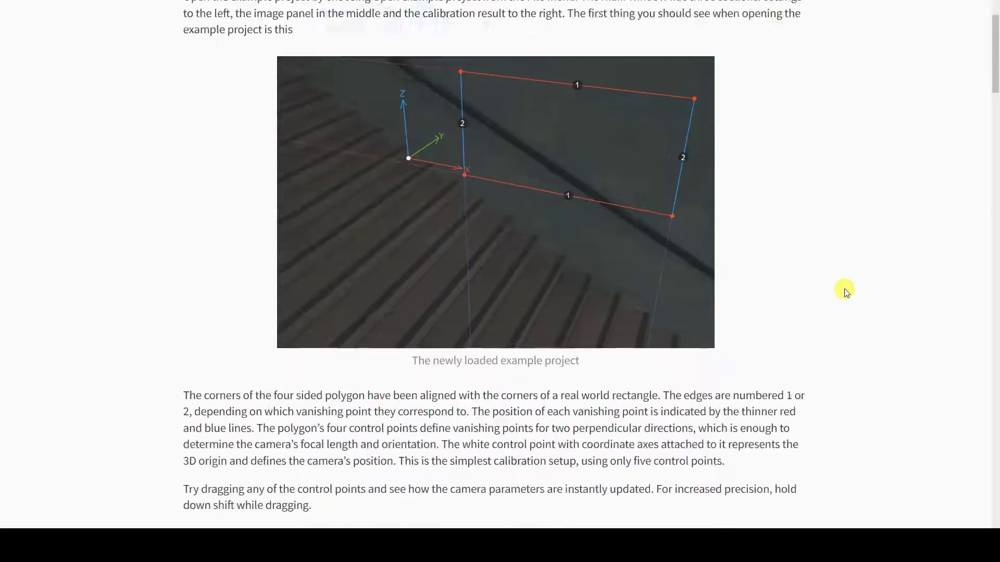
pyautogui.moveTo(993, 117); pyautogui.dragTo(995, 424)
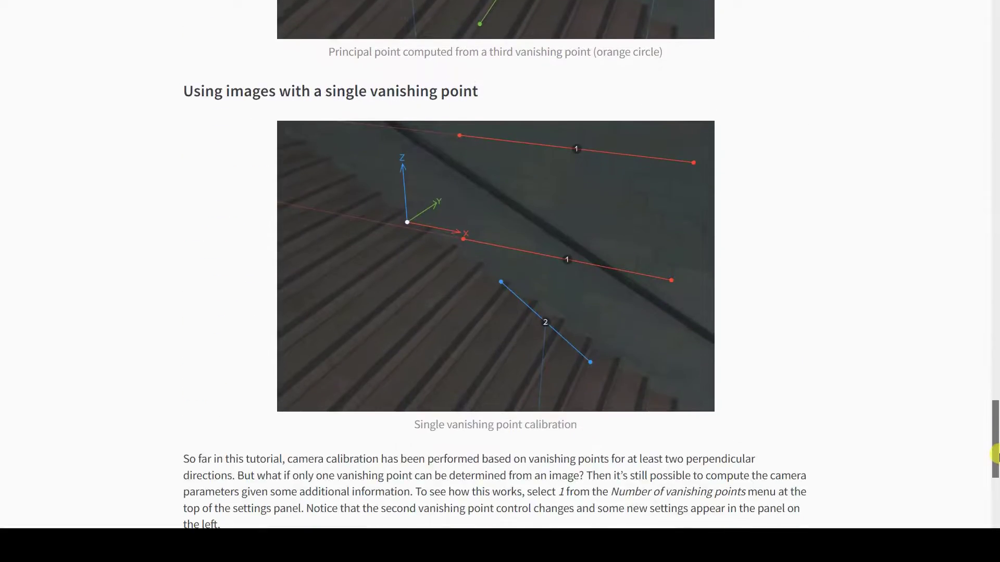
pyautogui.press('Home')
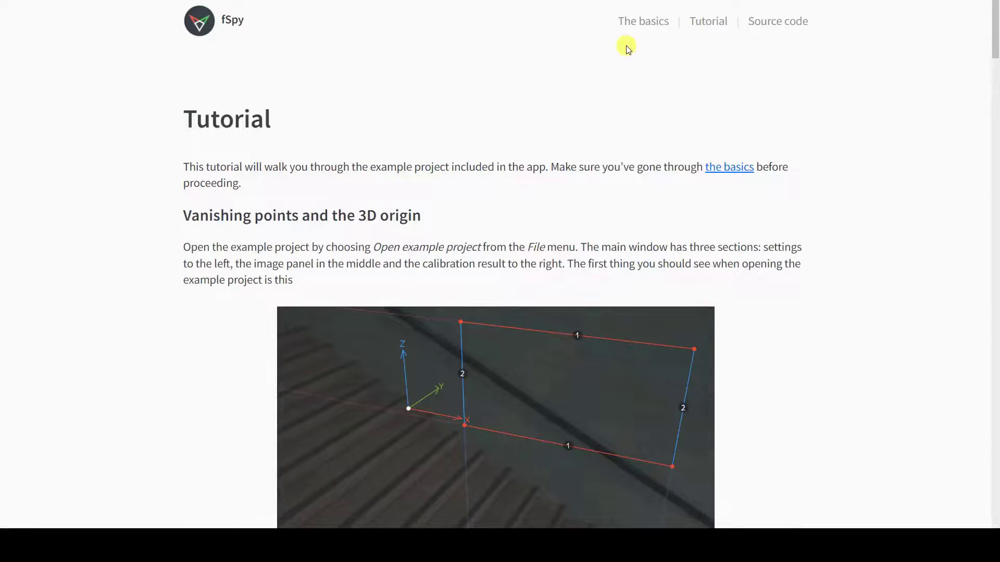
pyautogui.click(202, 35)
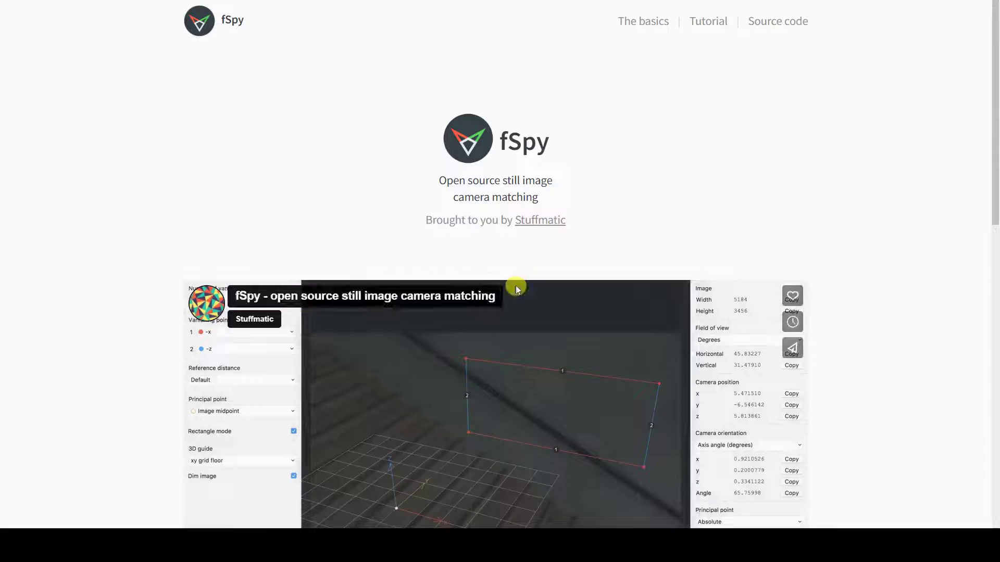
# Follow the Stuffmatic link from the fSpy site to the studio's About page.
pyautogui.click(529, 221)
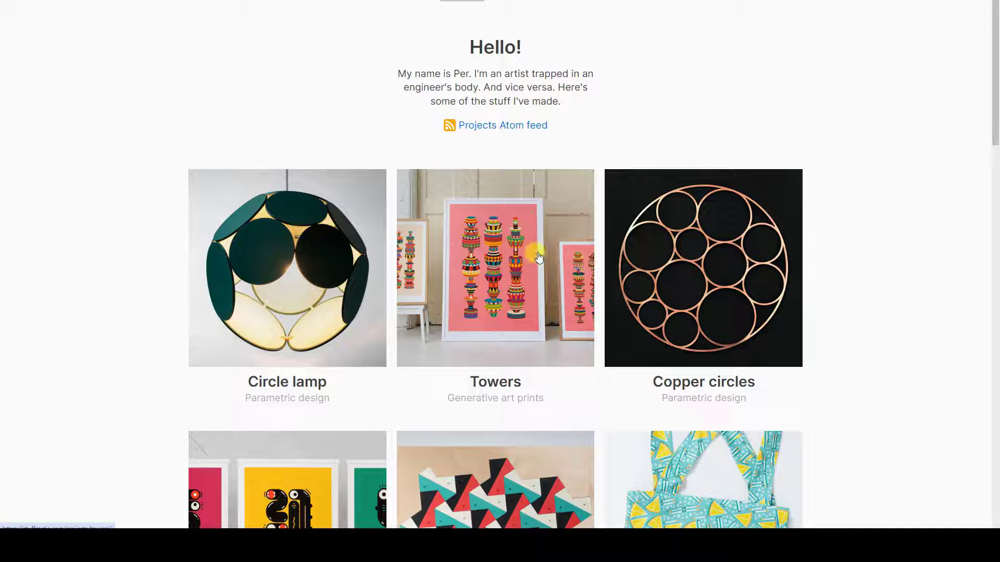
pyautogui.click(494, 5)
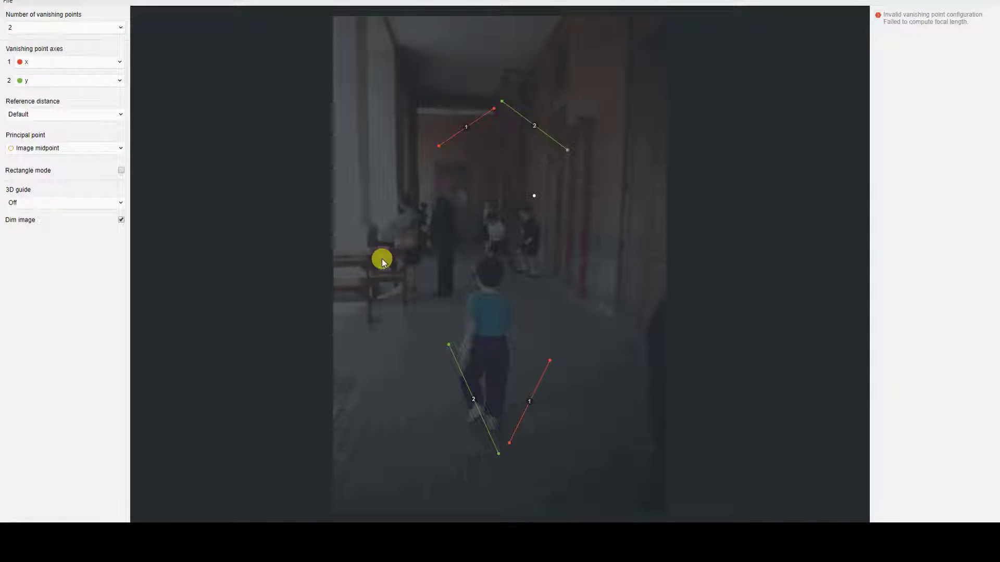
# Check the number-of-vanishing-points options for the loaded corridor photo.
pyautogui.click(121, 27)
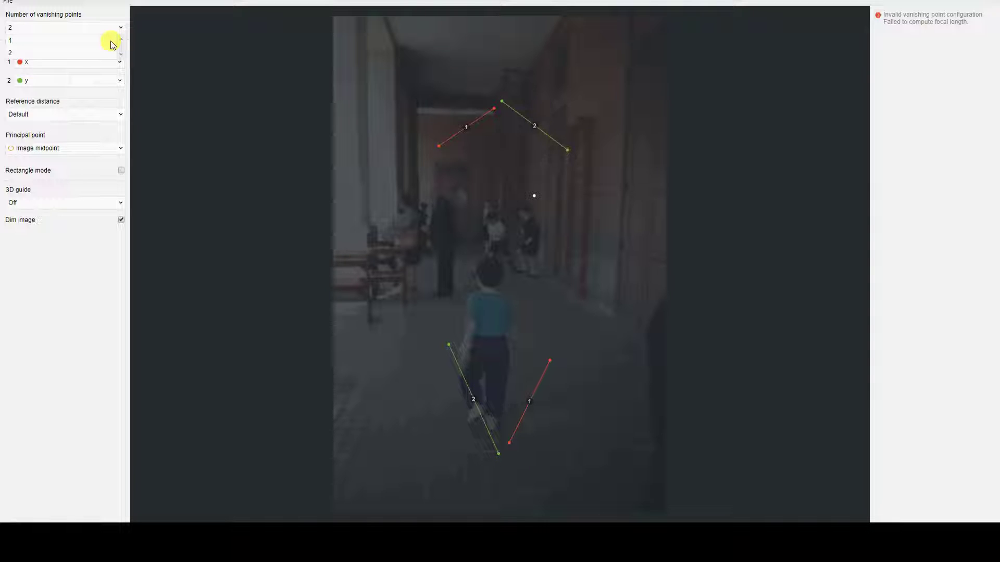
pyautogui.click(123, 17)
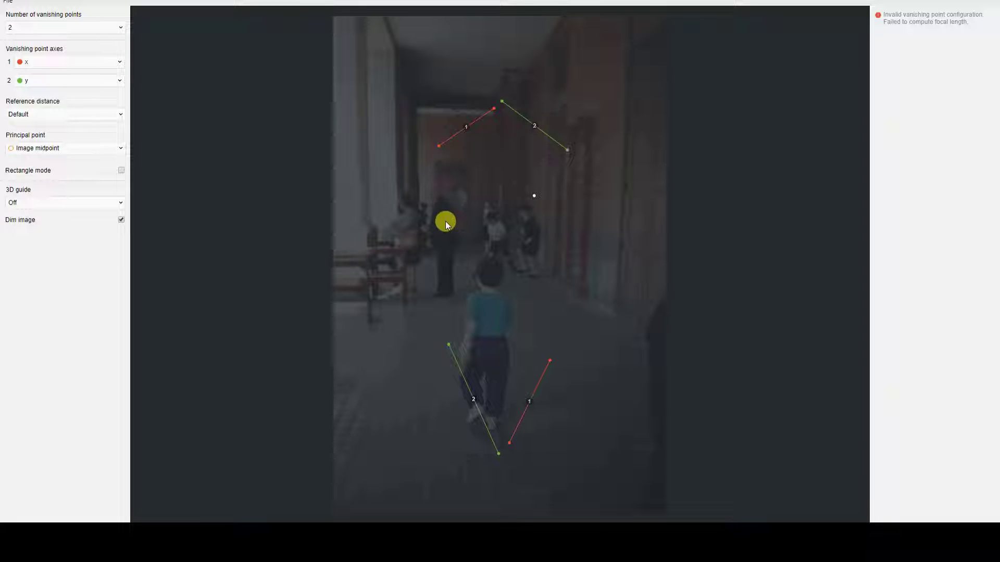
pyautogui.moveTo(439, 146); pyautogui.dragTo(418, 109)
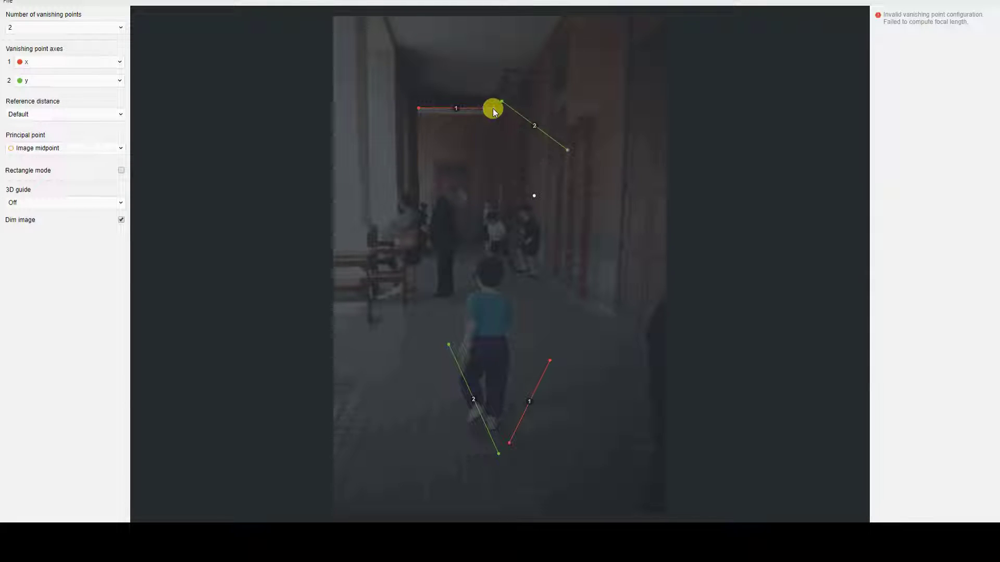
# Align the upper and lower red vanishing lines with crosswise ceiling and floor edges.
pyautogui.moveTo(494, 108); pyautogui.dragTo(493, 112)
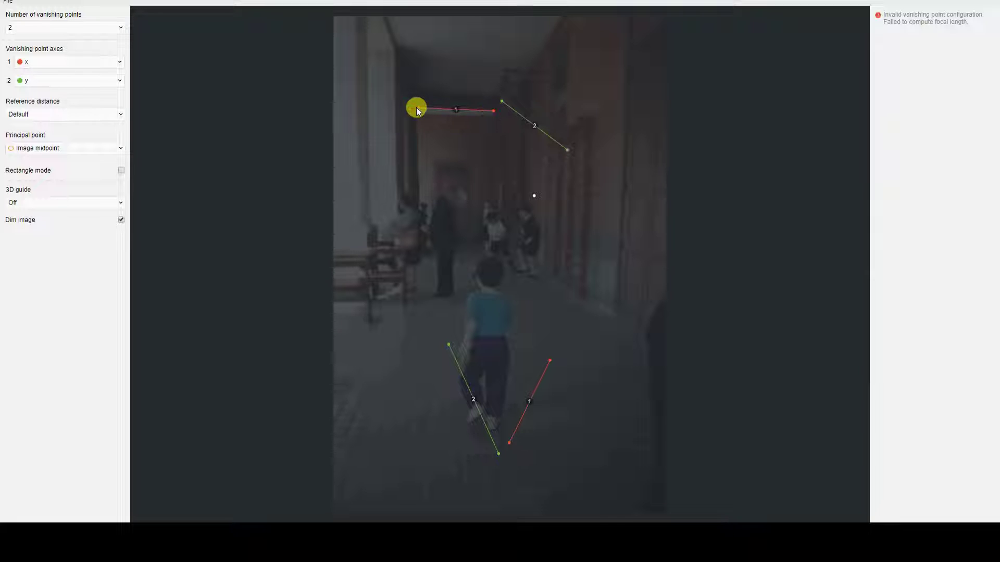
pyautogui.moveTo(416, 108); pyautogui.dragTo(421, 105)
pyautogui.moveTo(493, 111); pyautogui.dragTo(479, 110)
pyautogui.moveTo(509, 443); pyautogui.dragTo(375, 480)
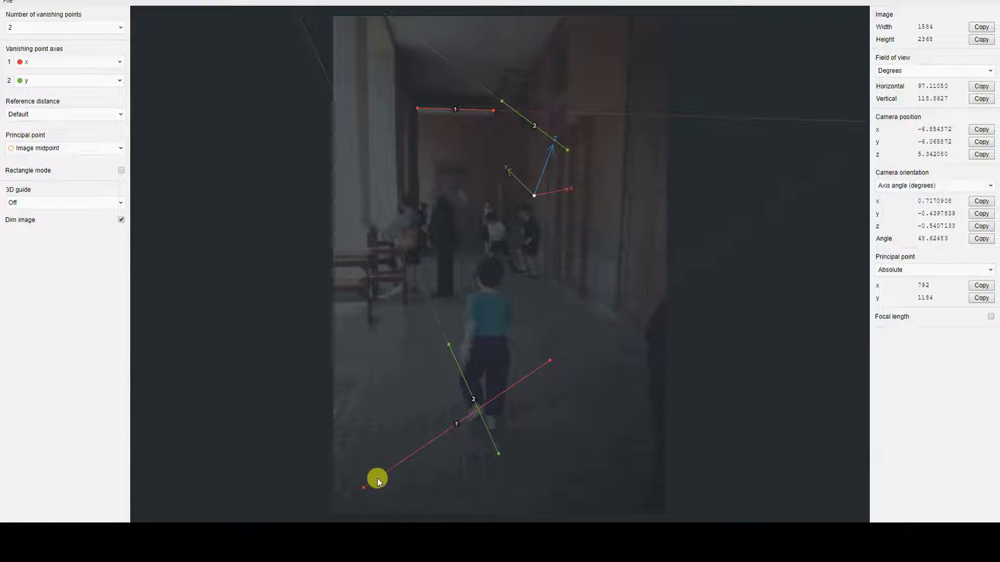
pyautogui.moveTo(554, 357); pyautogui.dragTo(635, 454)
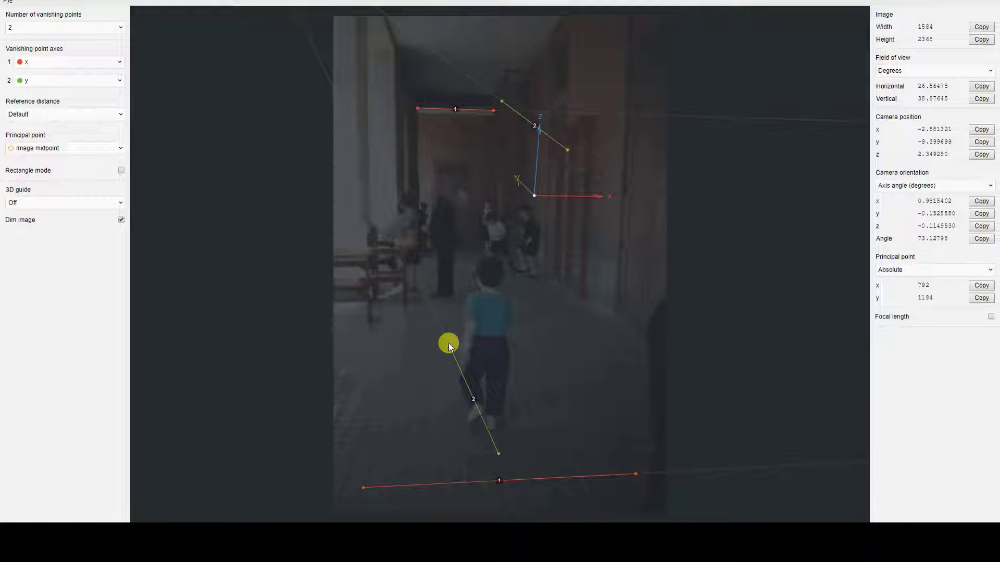
# Align the green lines with the pillars and receding corridor edges, then place the origin mid-corridor.
pyautogui.moveTo(450, 345); pyautogui.dragTo(392, 307)
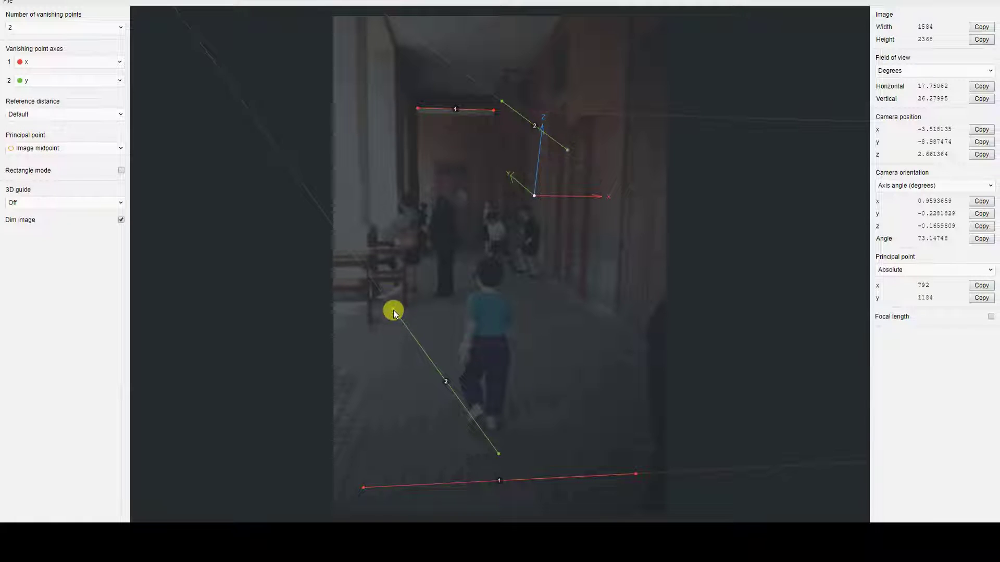
pyautogui.moveTo(394, 311); pyautogui.dragTo(392, 308)
pyautogui.moveTo(499, 453); pyautogui.dragTo(340, 414)
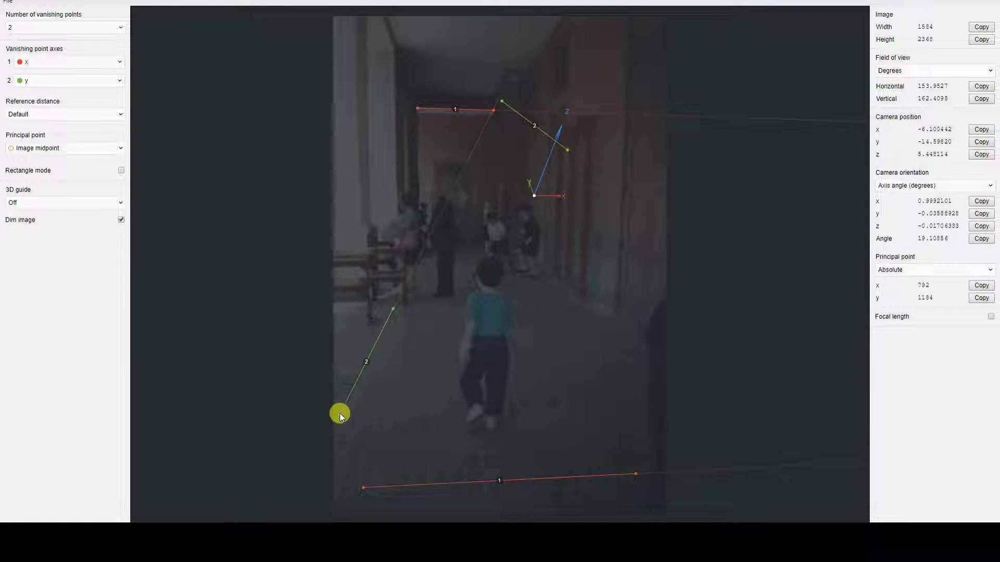
pyautogui.moveTo(341, 416)
pyautogui.mouseDown()
pyautogui.moveTo(323, 420)
pyautogui.moveTo(341, 416)
pyautogui.mouseUp()
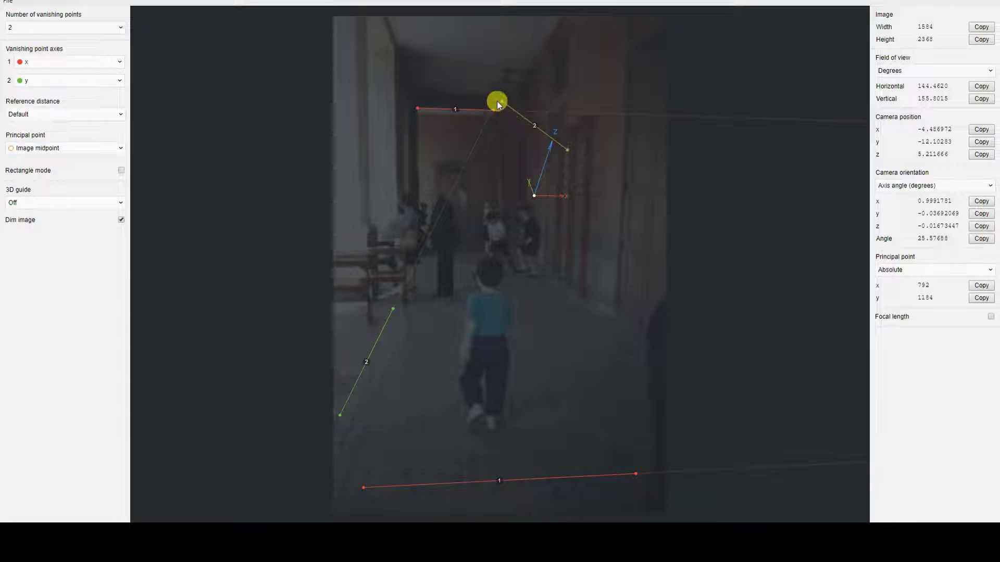
pyautogui.moveTo(498, 101); pyautogui.dragTo(500, 76)
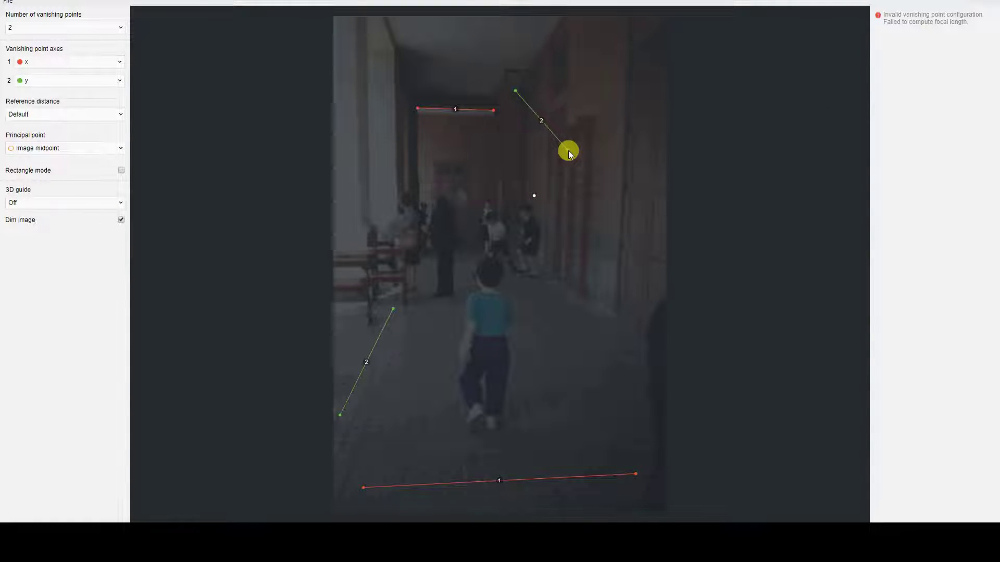
pyautogui.moveTo(568, 150); pyautogui.dragTo(560, 19)
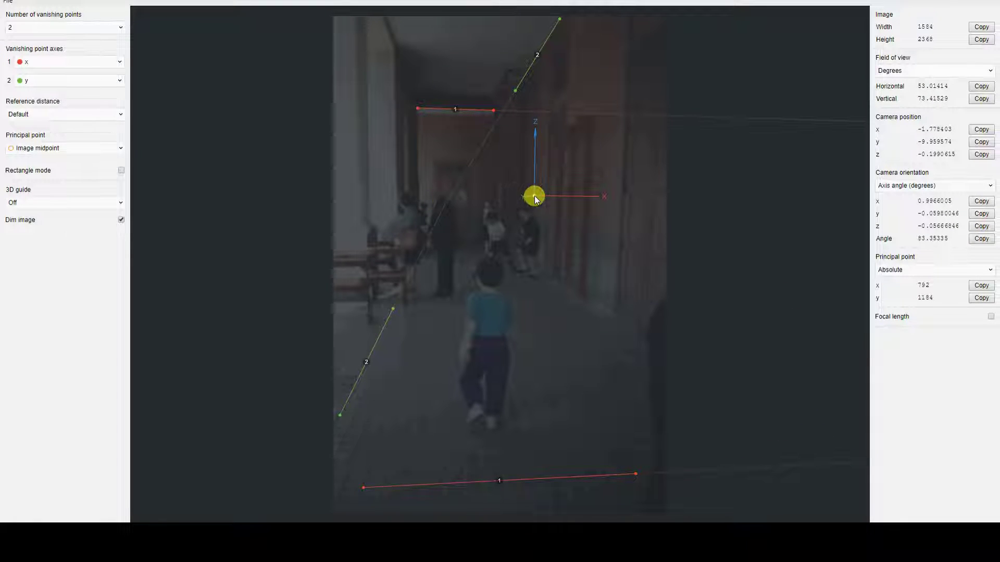
pyautogui.moveTo(534, 196); pyautogui.dragTo(524, 215)
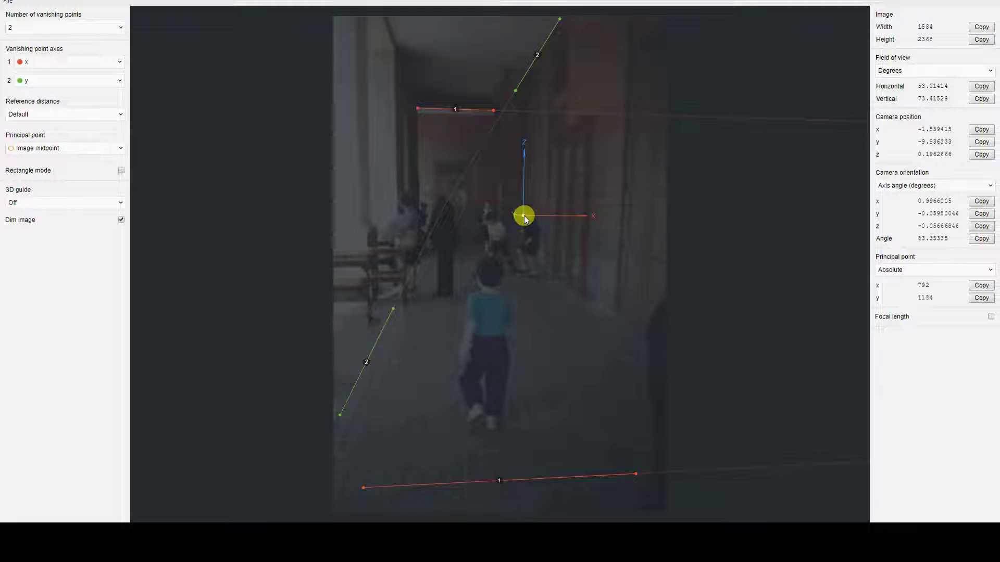
pyautogui.moveTo(524, 216); pyautogui.dragTo(498, 235)
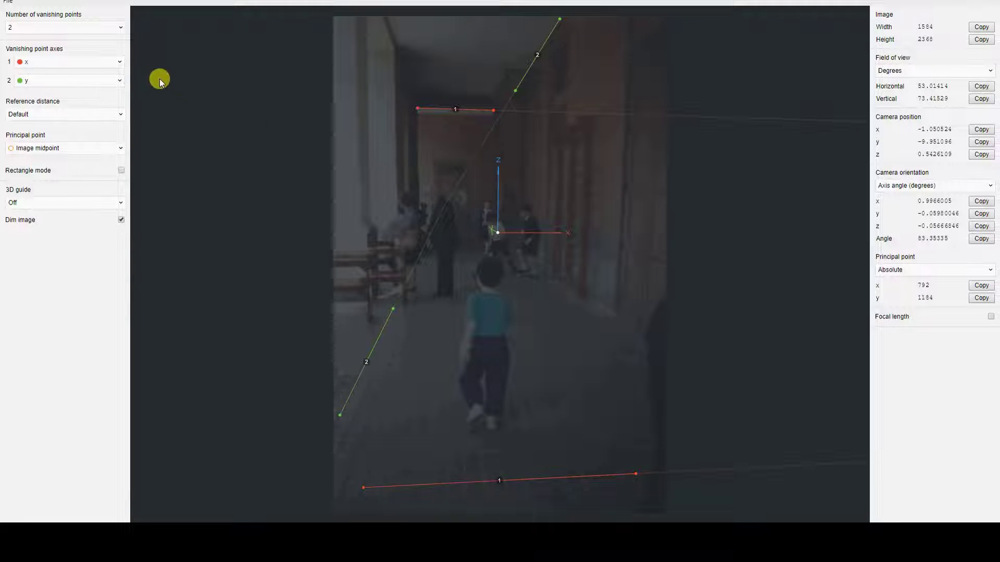
pyautogui.click(120, 61)
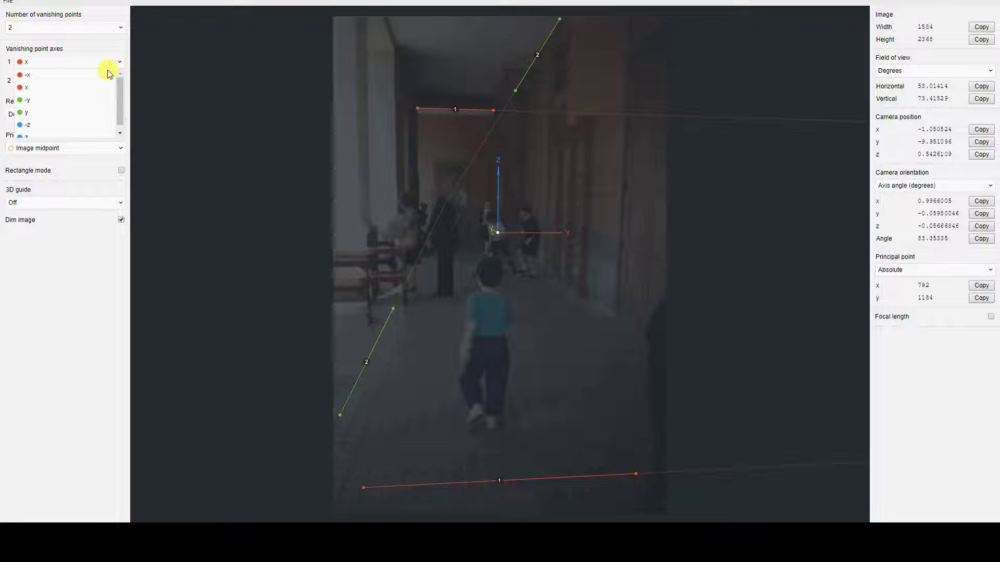
pyautogui.click(102, 76)
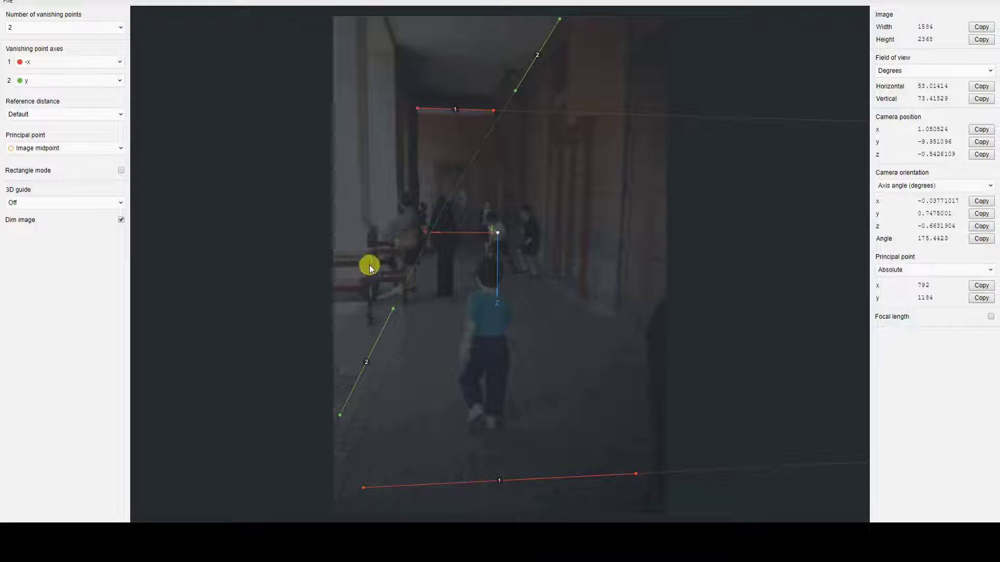
pyautogui.click(121, 62)
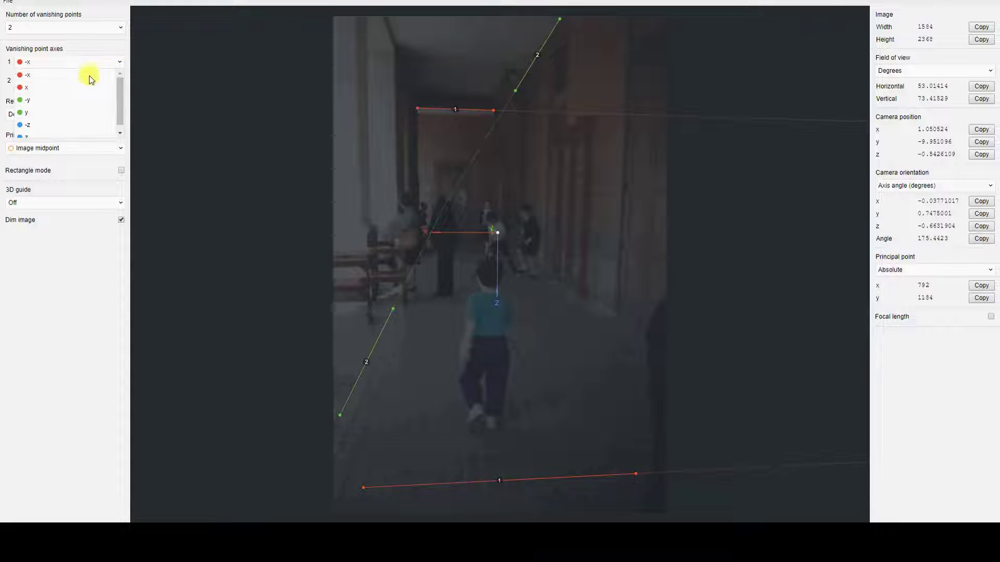
pyautogui.click(51, 87)
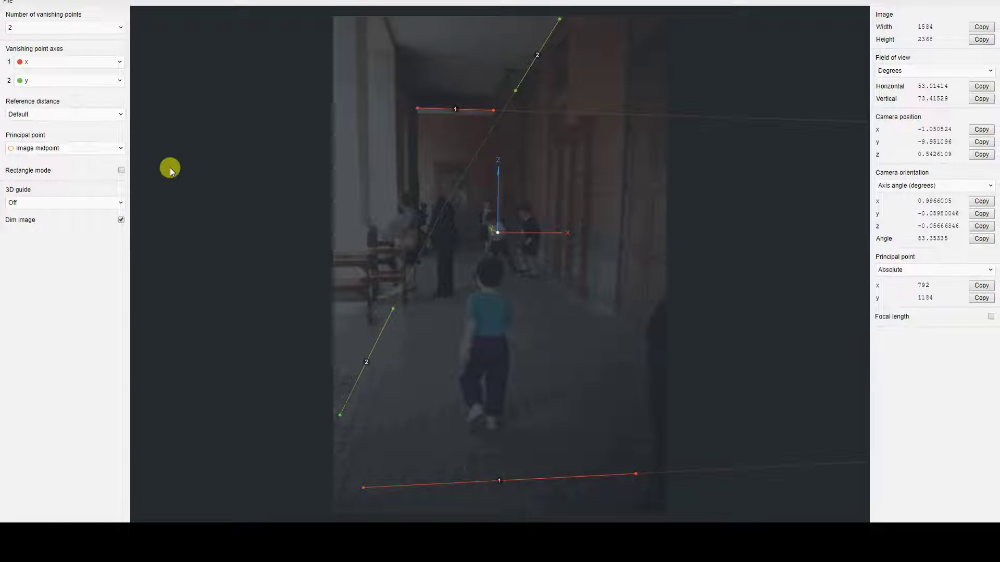
# Move the origin beside the left bench and fit a 4 m z-axis reference segment up the pillar.
pyautogui.click(122, 114)
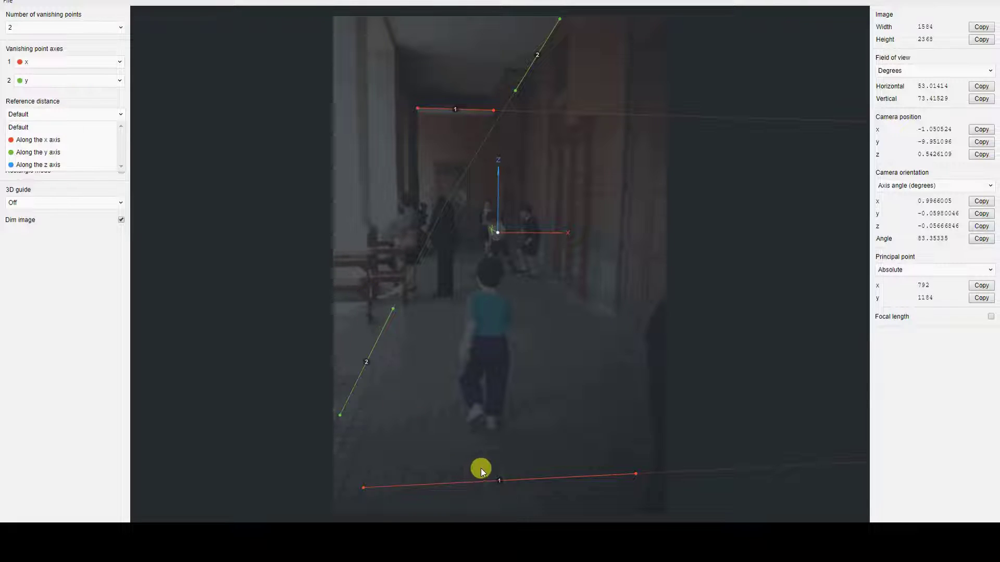
pyautogui.moveTo(494, 236); pyautogui.dragTo(371, 303)
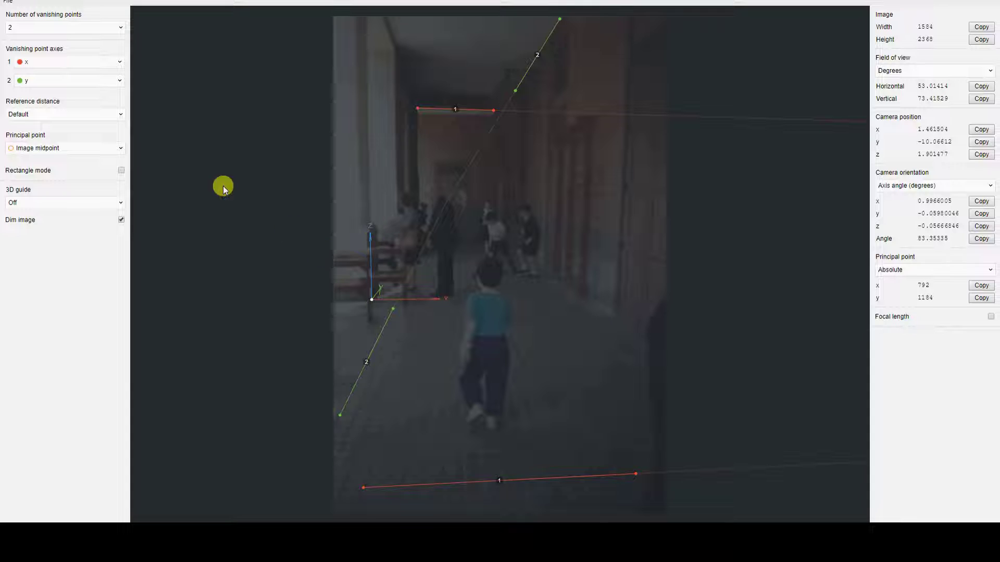
pyautogui.click(120, 114)
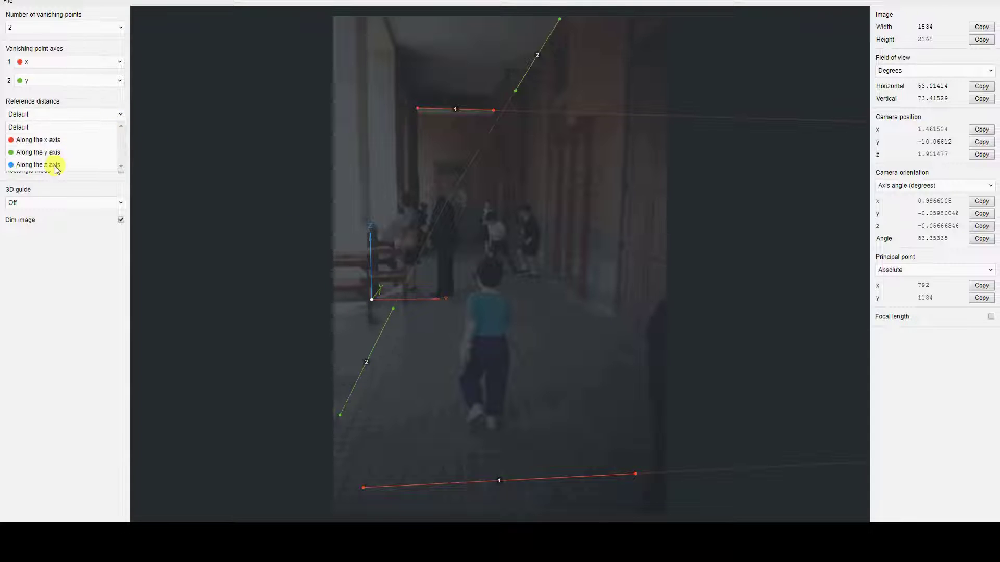
pyautogui.click(57, 164)
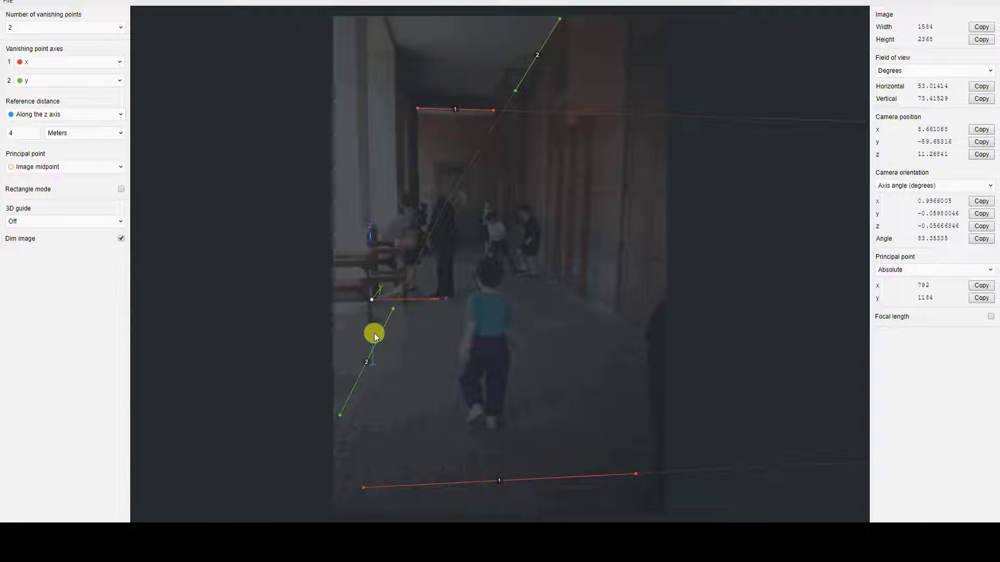
pyautogui.moveTo(374, 336); pyautogui.dragTo(385, 235)
pyautogui.moveTo(371, 363); pyautogui.dragTo(371, 304)
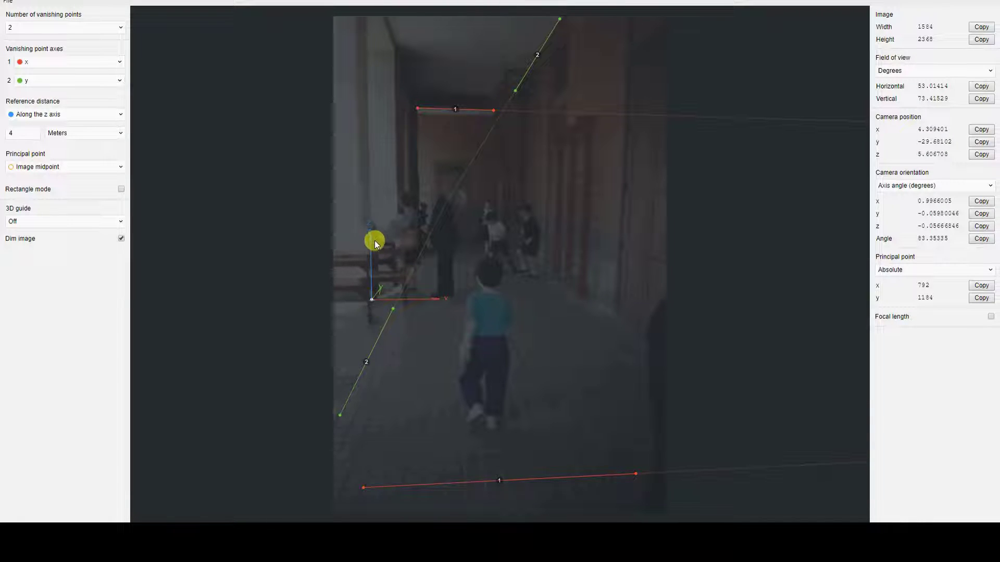
pyautogui.moveTo(370, 232); pyautogui.dragTo(370, 233)
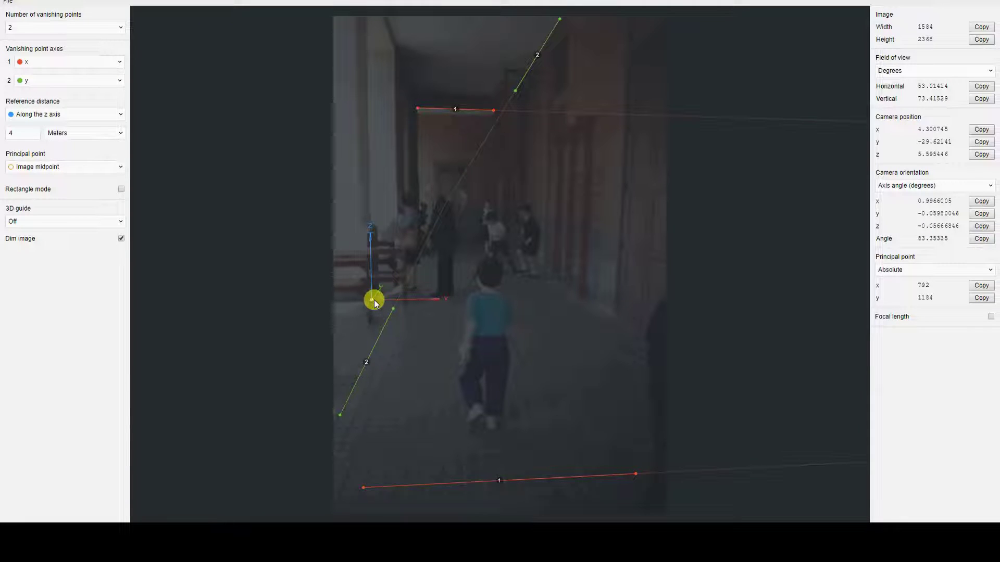
pyautogui.click(31, 133)
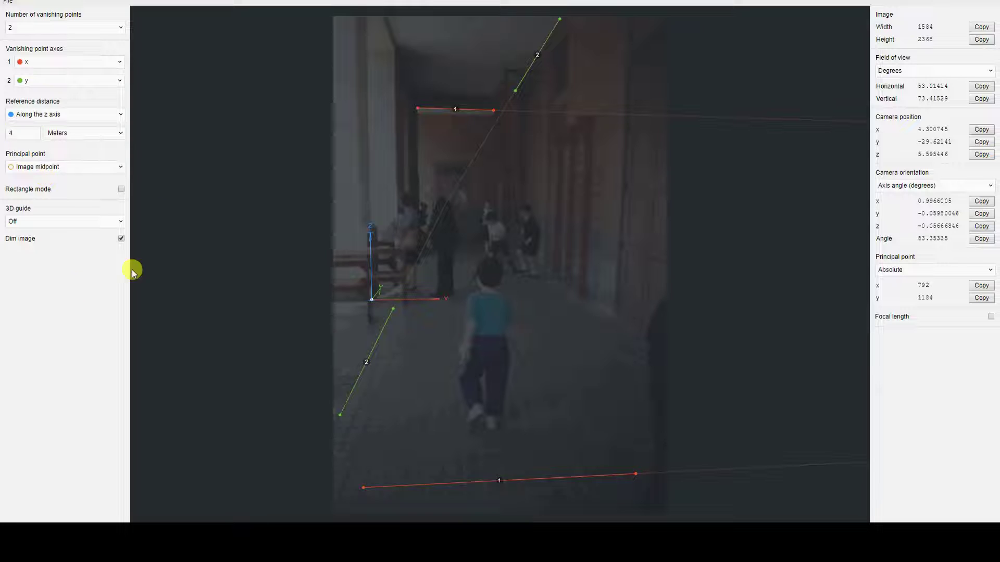
# Change the reference distance to 1 meter and save the fSpy project as a new file.
pyautogui.write('1')
pyautogui.press('Return')
pyautogui.click(11, 2)
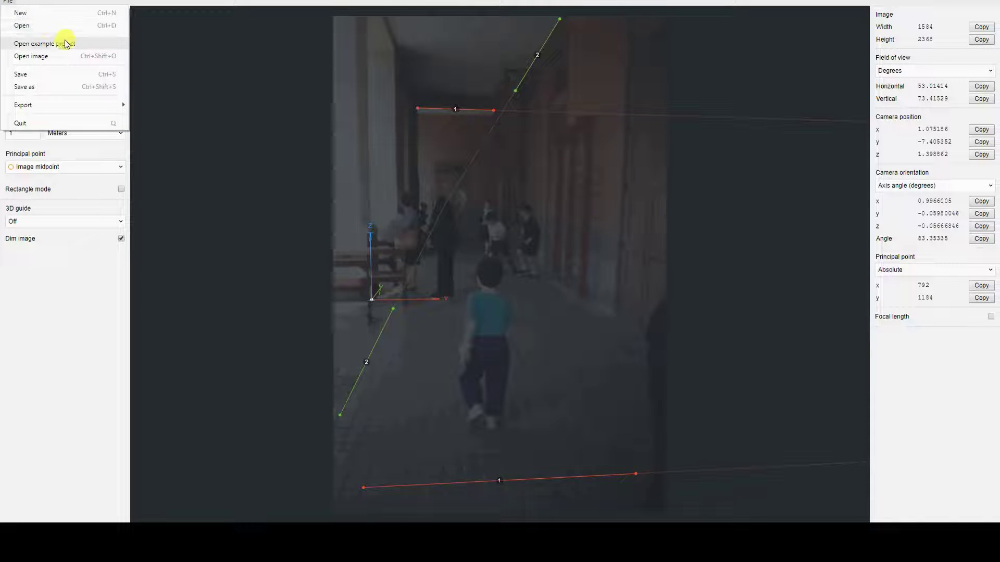
pyautogui.click(87, 89)
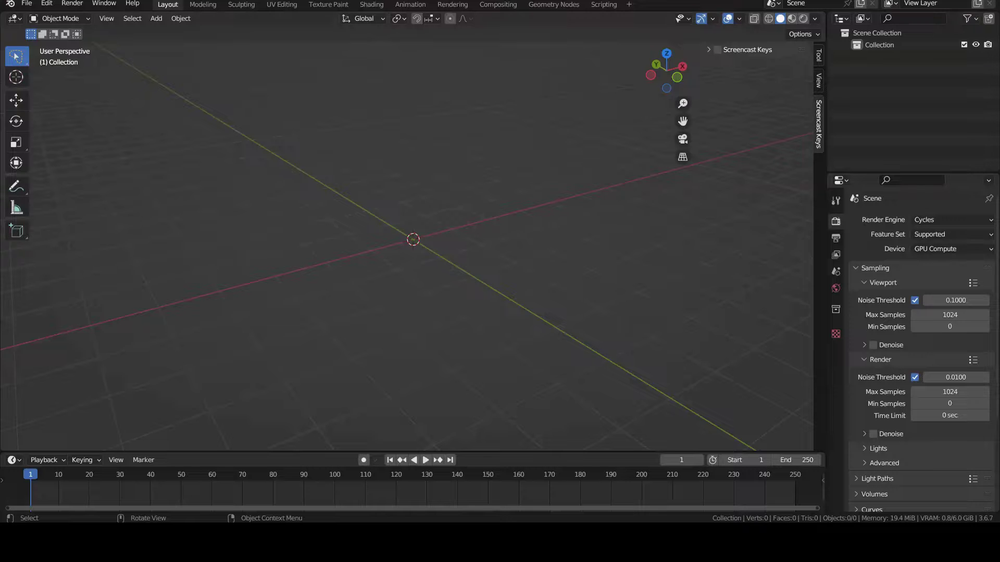
# Search the Add-ons preferences for 'fsp' and expand the enabled Import fSpy project add-on.
pyautogui.click(46, 4)
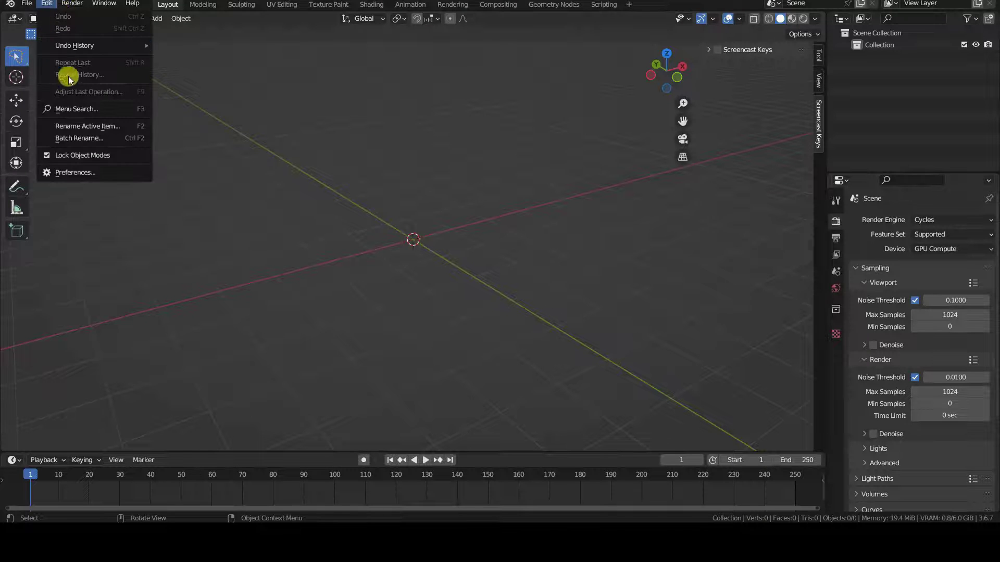
pyautogui.click(101, 174)
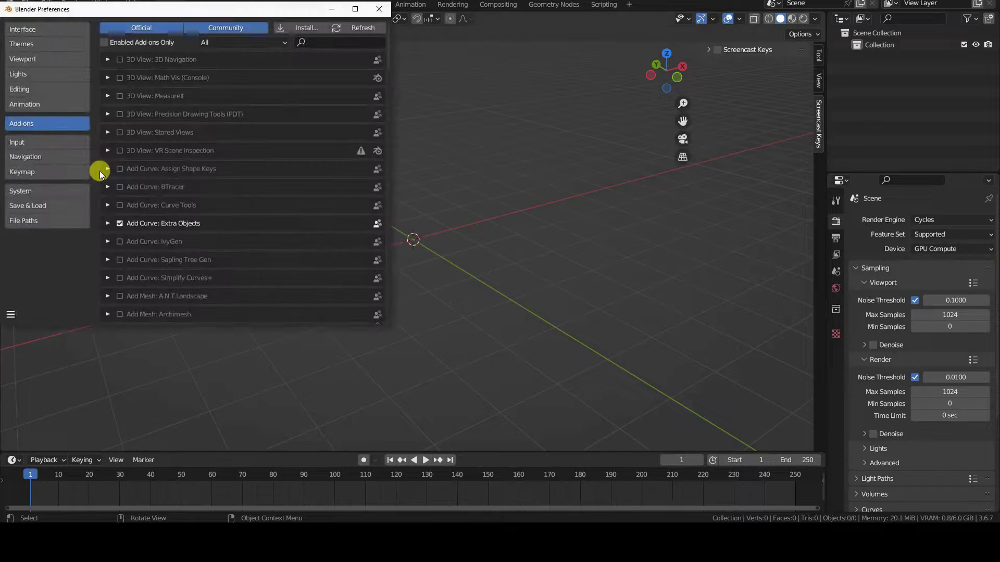
pyautogui.moveTo(233, 9); pyautogui.dragTo(395, 61)
pyautogui.click(485, 95)
pyautogui.write('ffp')
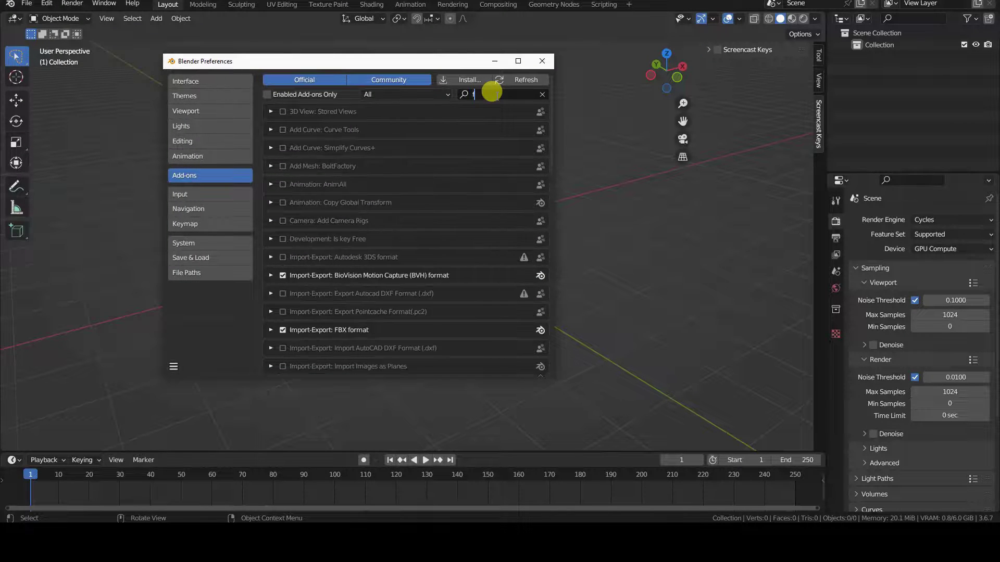
pyautogui.press('BackSpace')
pyautogui.press('BackSpace')
pyautogui.write('sp')
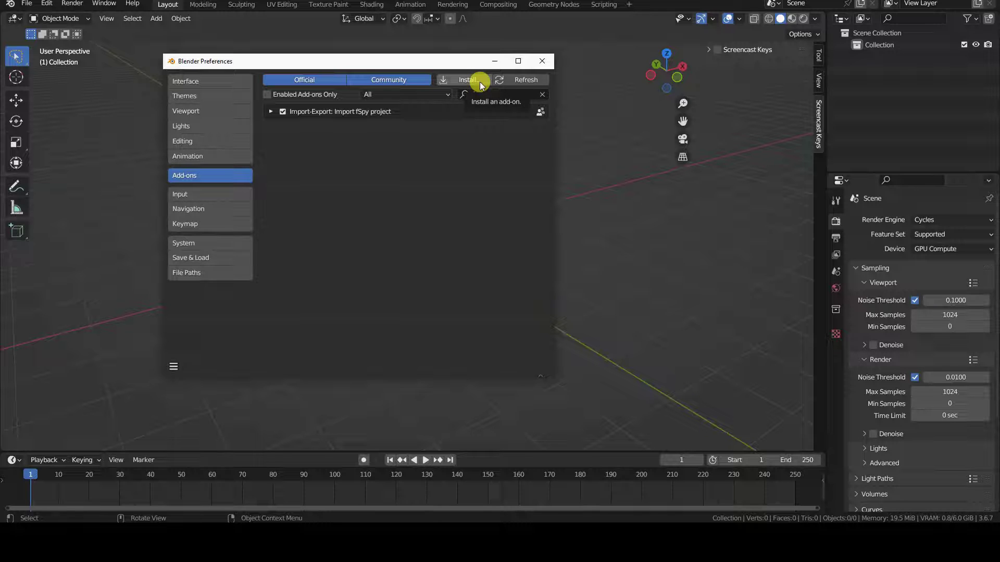
pyautogui.click(271, 112)
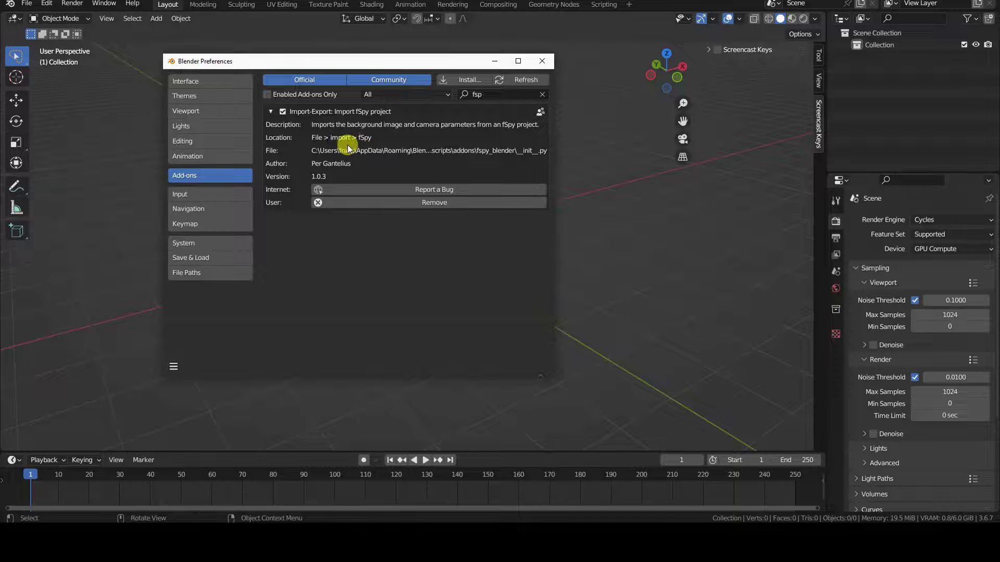
# Close Preferences and import corridoio.fspy through File > Import > fSpy.
pyautogui.click(541, 61)
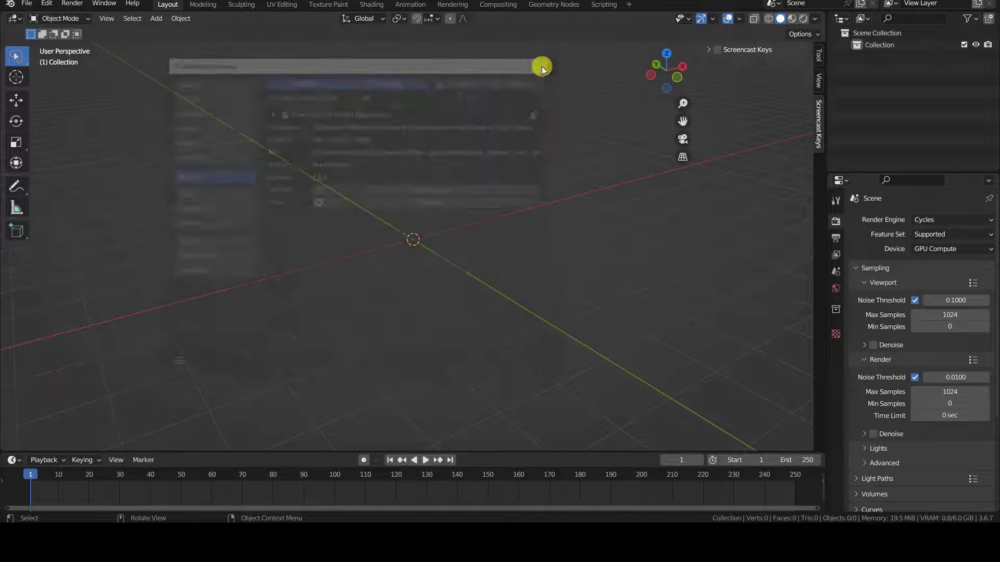
pyautogui.click(27, 4)
pyautogui.moveTo(94, 163)
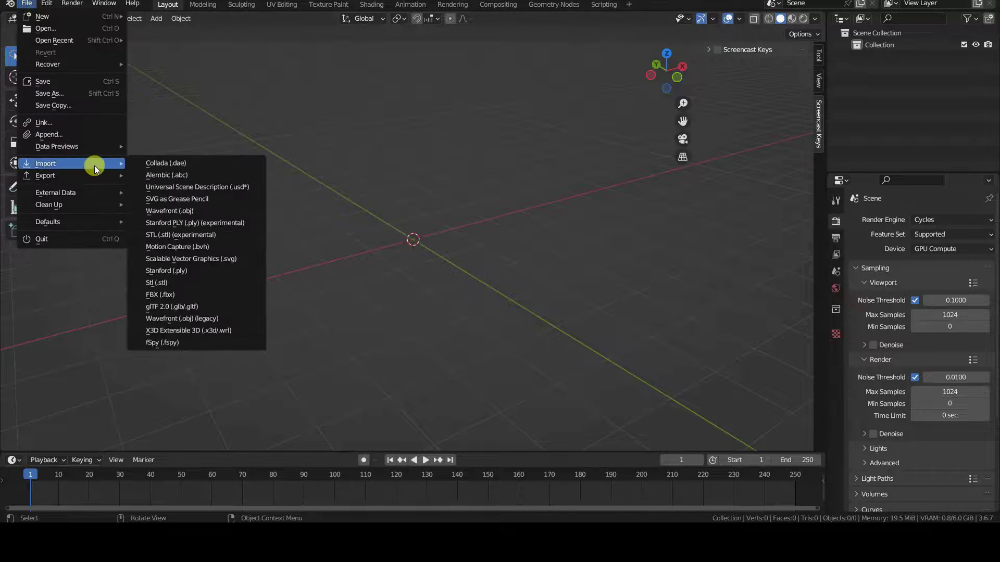
pyautogui.click(218, 342)
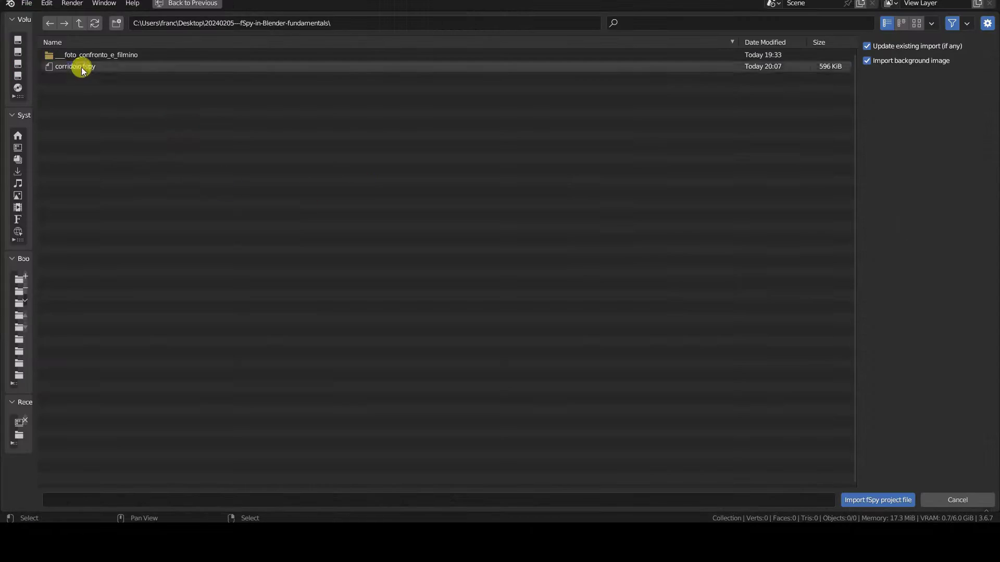
pyautogui.click(84, 66)
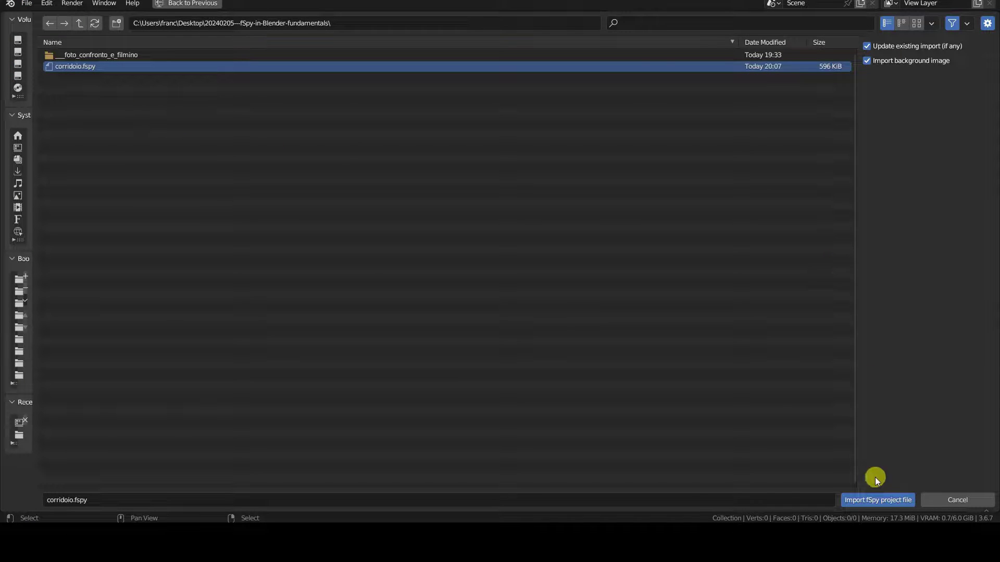
pyautogui.click(875, 501)
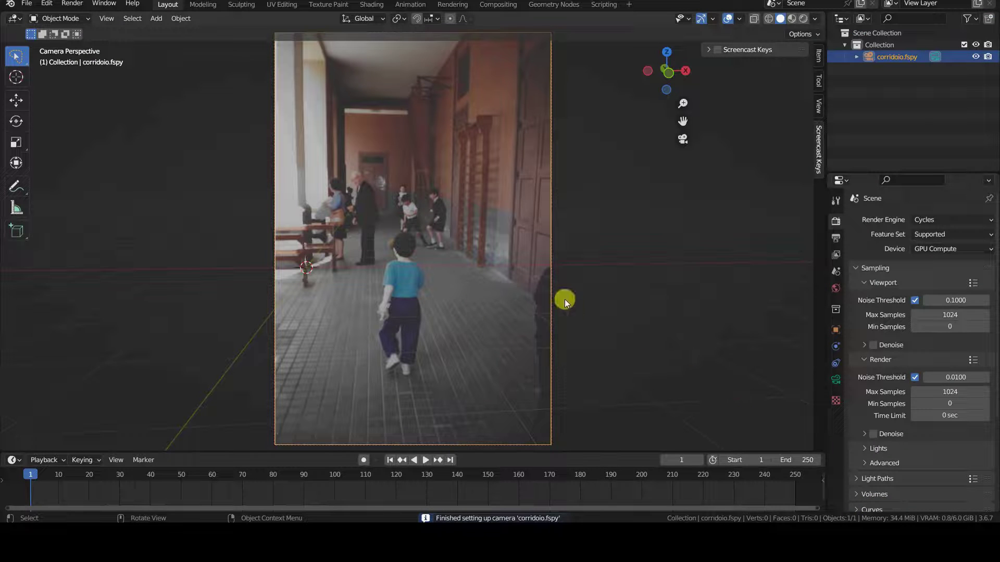
# Check the imported camera entry, then view through the fSpy camera with the corridor photo behind.
pyautogui.click(857, 58)
pyautogui.click(857, 58)
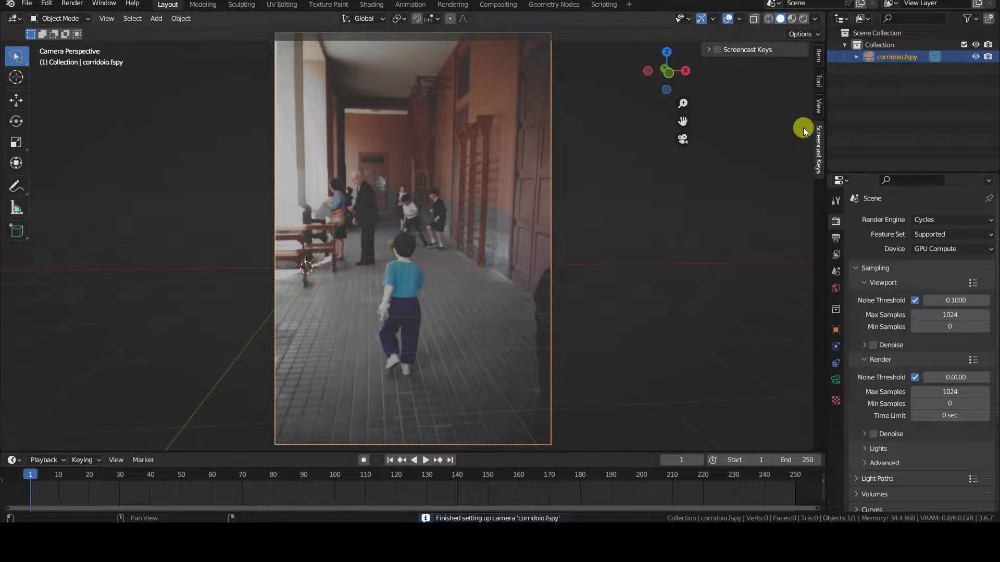
pyautogui.moveTo(660, 188); pyautogui.dragTo(588, 253, button='middle')
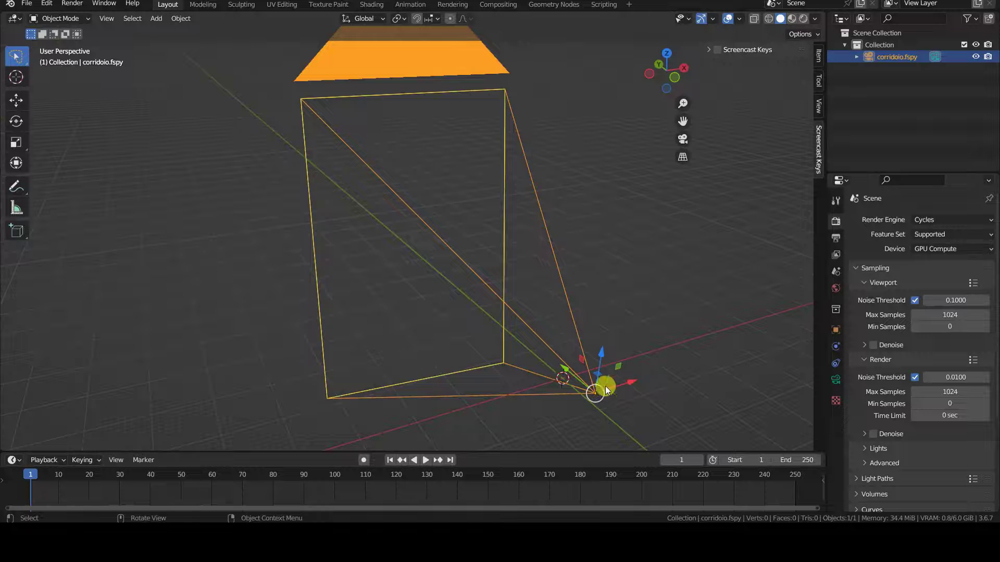
pyautogui.press('KP_0')
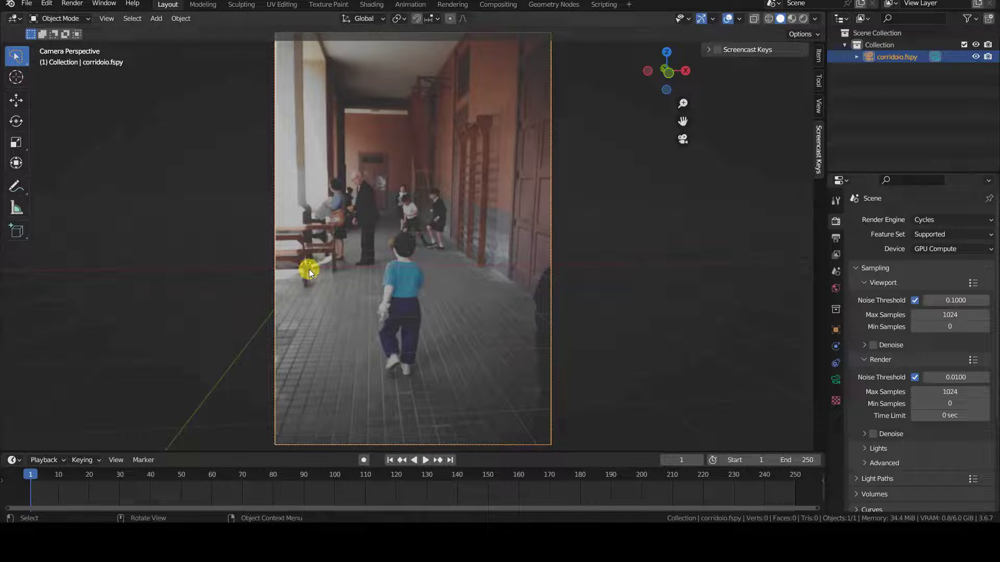
# Add a cube mesh to the corridor scene.
pyautogui.hotkey('shift', 'a')
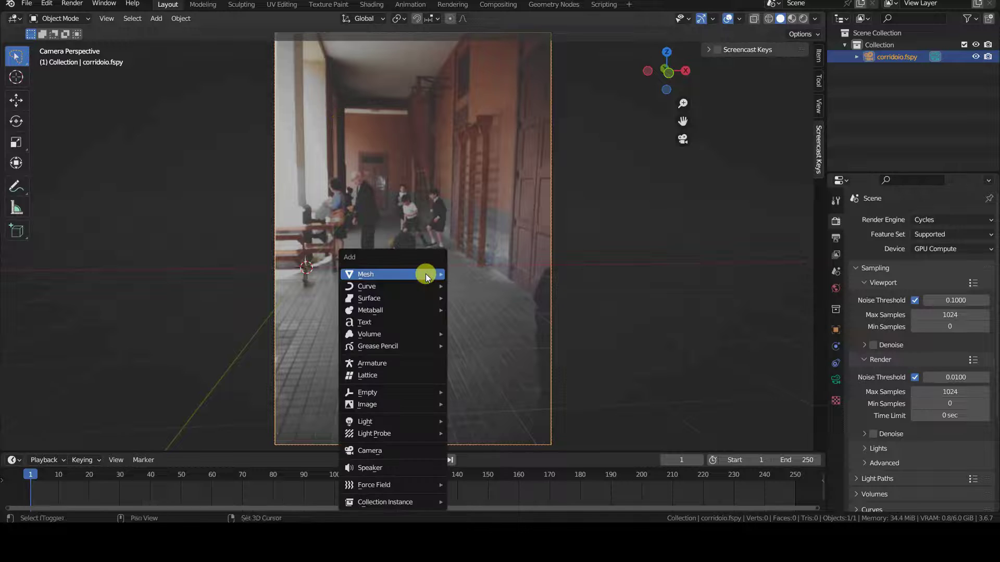
pyautogui.moveTo(438, 278)
pyautogui.click(518, 28)
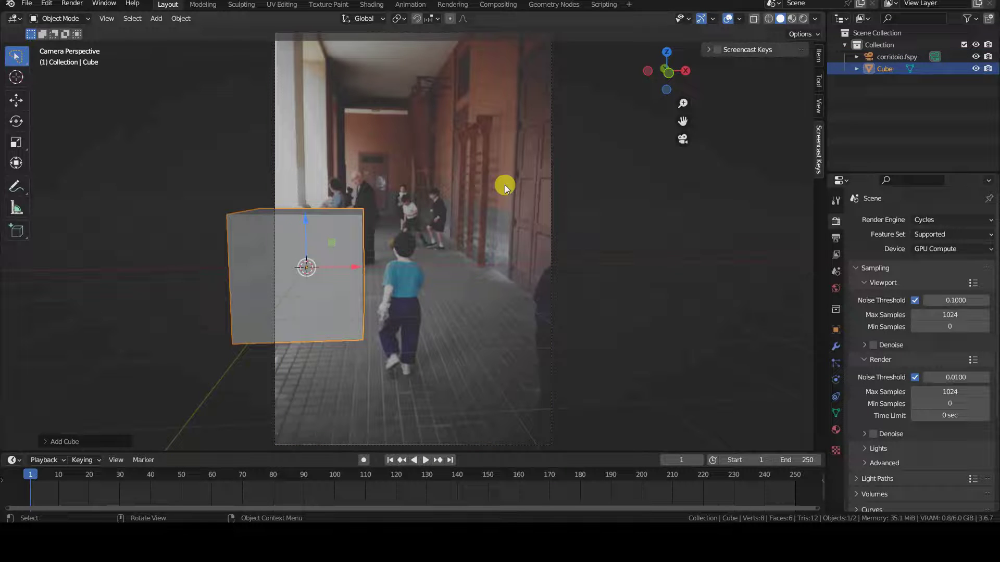
pyautogui.press('KP_0')
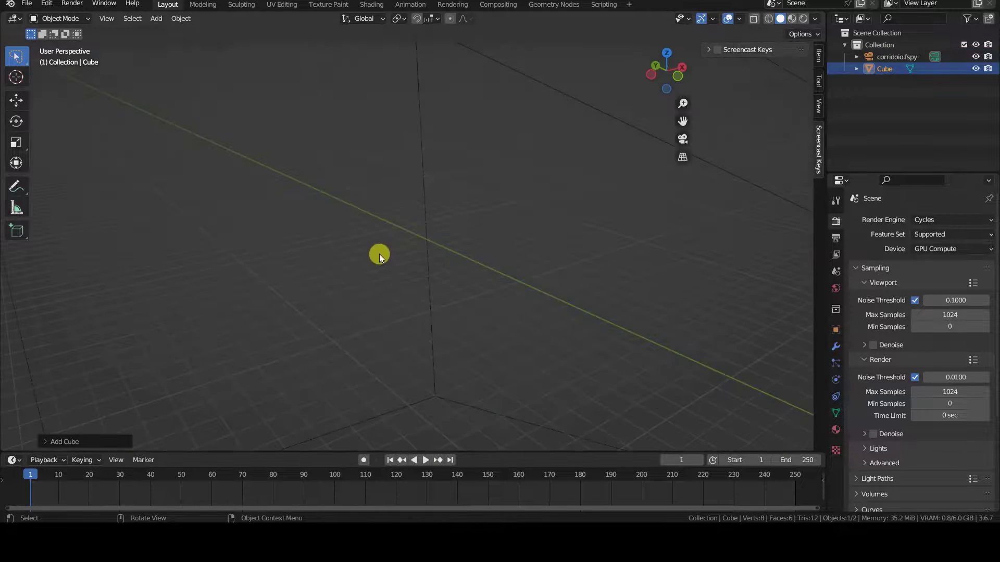
pyautogui.scroll(6, 554, 313)
# Snap the 3D cursor to a corner vertex of the cube.
pyautogui.press('Tab')
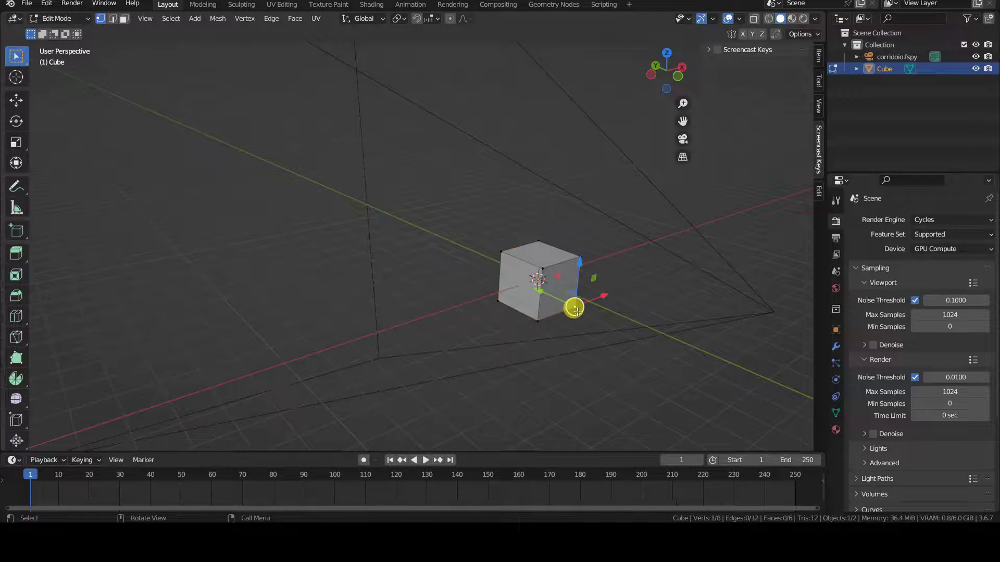
pyautogui.hotkey('shift', 's')
pyautogui.click(574, 378)
pyautogui.press('Tab')
pyautogui.rightClick(553, 291)
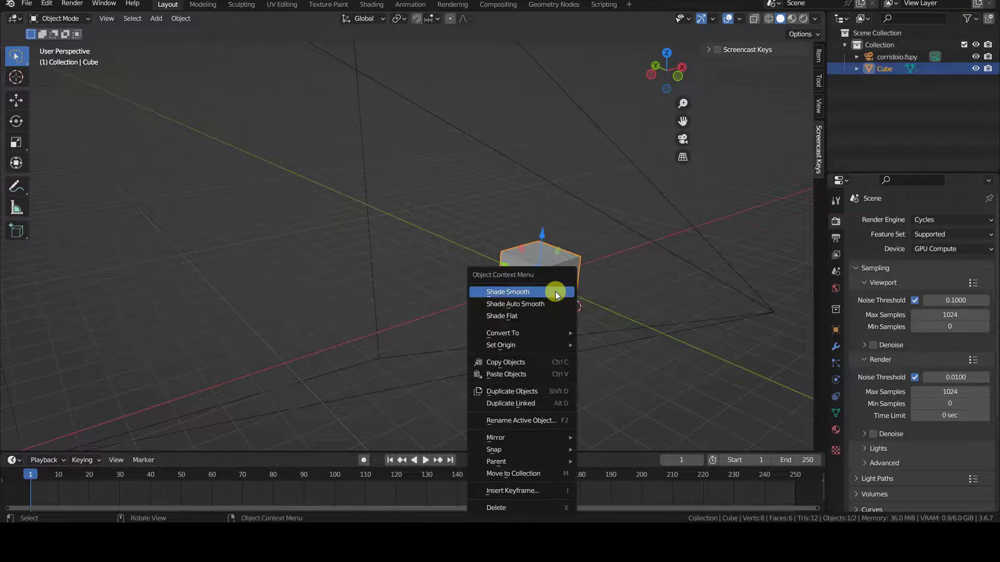
# Set the cube's origin to the 3D cursor and place it at location 0, 0, 0.
pyautogui.moveTo(513, 344)
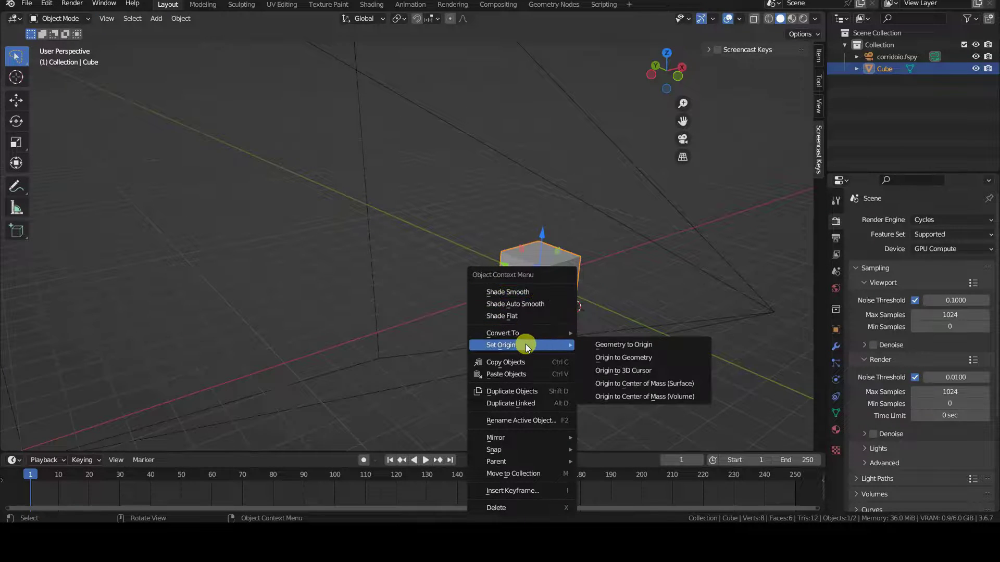
pyautogui.click(611, 371)
pyautogui.press('KP_0')
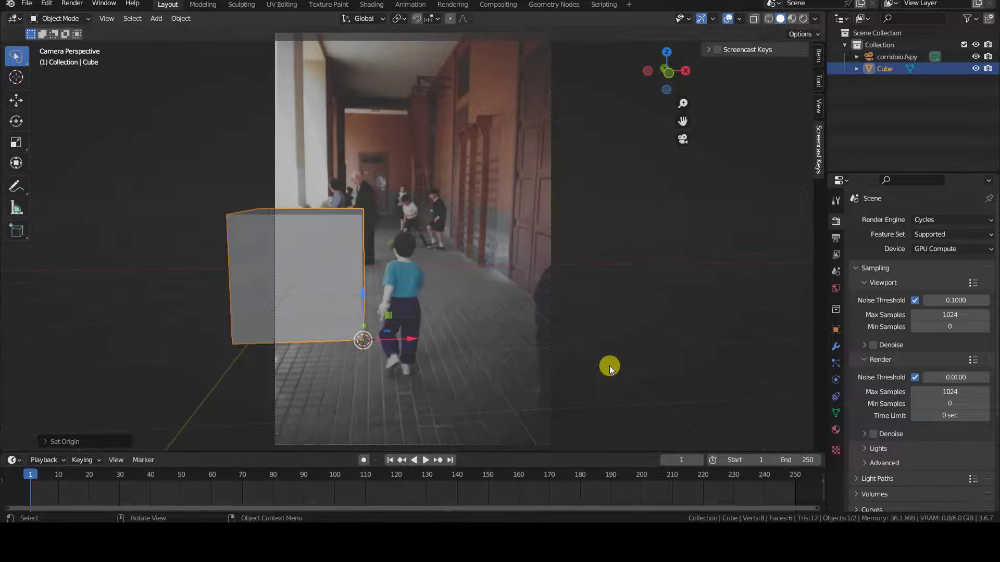
pyautogui.click(819, 54)
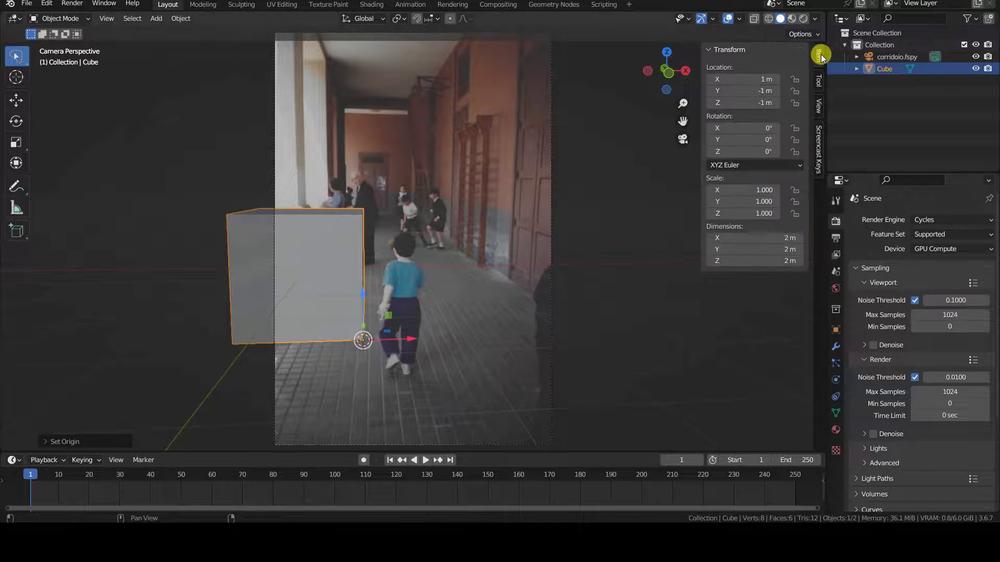
pyautogui.click(776, 78)
pyautogui.write('0')
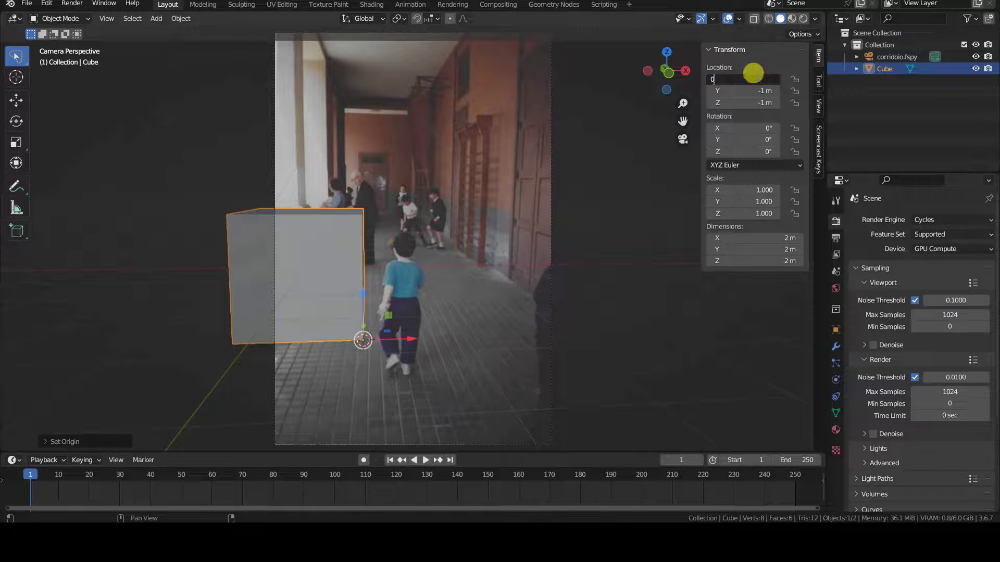
pyautogui.press('Tab')
pyautogui.write('0')
pyautogui.press('Tab')
pyautogui.press('Return')
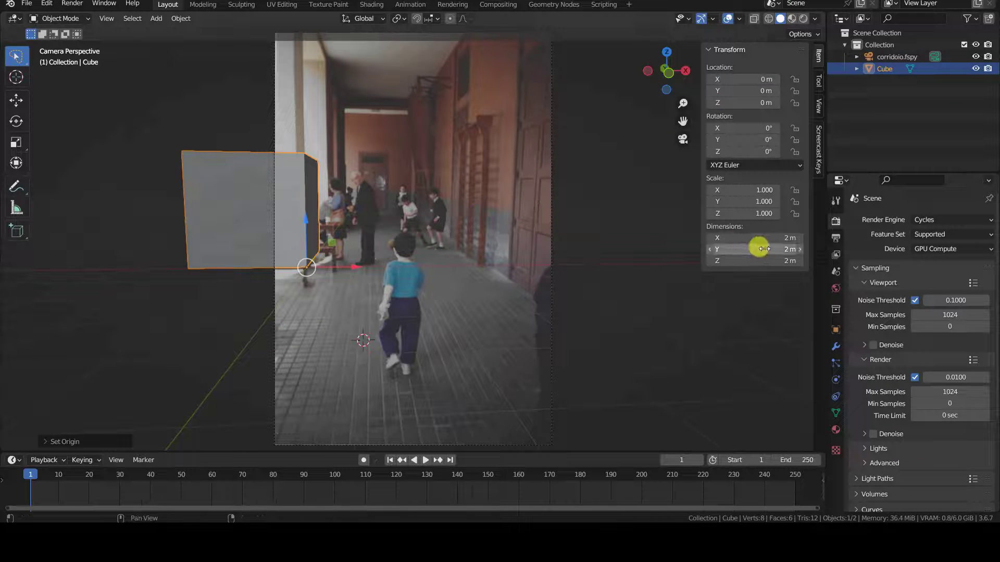
# Set the cube's X, Y and Z dimensions to 1 m each.
pyautogui.click(770, 235)
pyautogui.write('1')
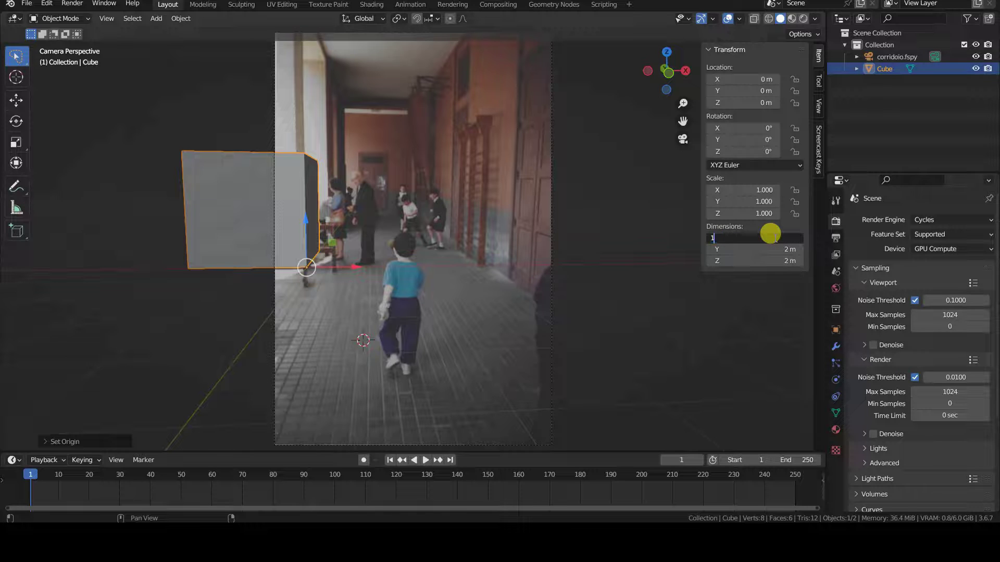
pyautogui.press('Tab')
pyautogui.write('1')
pyautogui.press('Tab')
pyautogui.write('1')
pyautogui.press('Return')
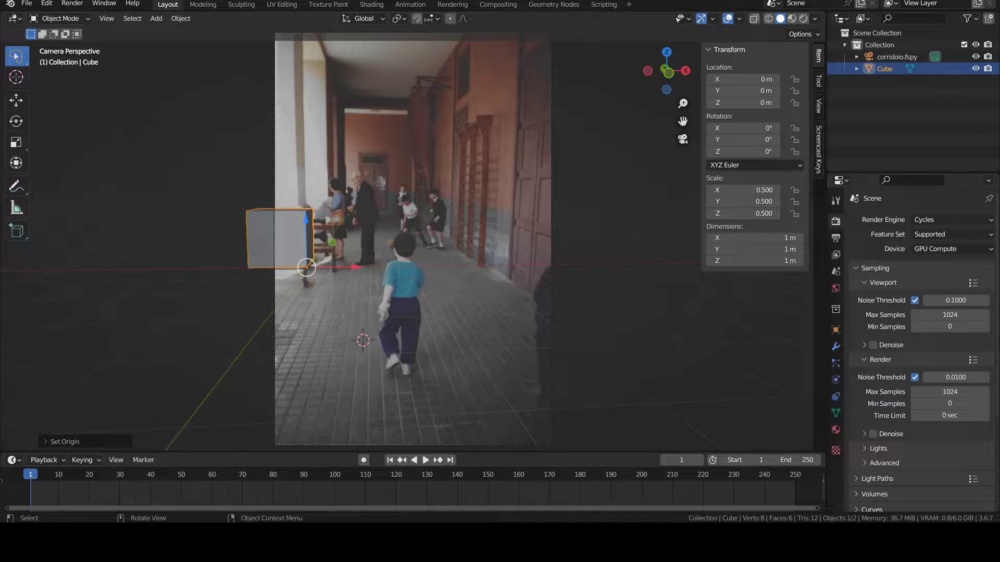
pyautogui.press('Tab')
pyautogui.click(301, 212)
# Move the selected pillar faces along X and extrude them vertically along Z.
pyautogui.moveTo(302, 212); pyautogui.dragTo(374, 150)
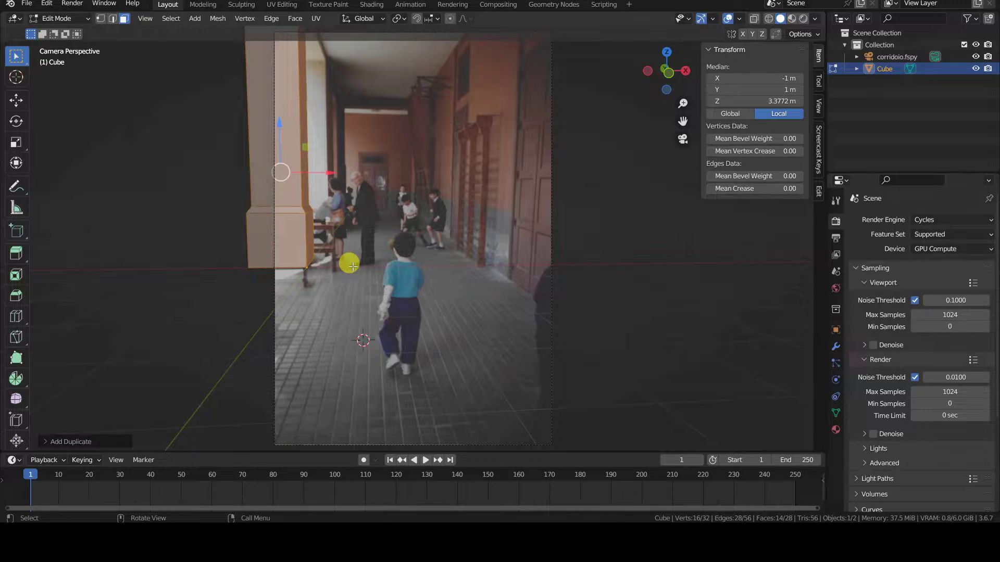
pyautogui.press('g')
pyautogui.press('x')
pyautogui.click(399, 274)
pyautogui.moveTo(398, 274); pyautogui.dragTo(338, 243, button='middle')
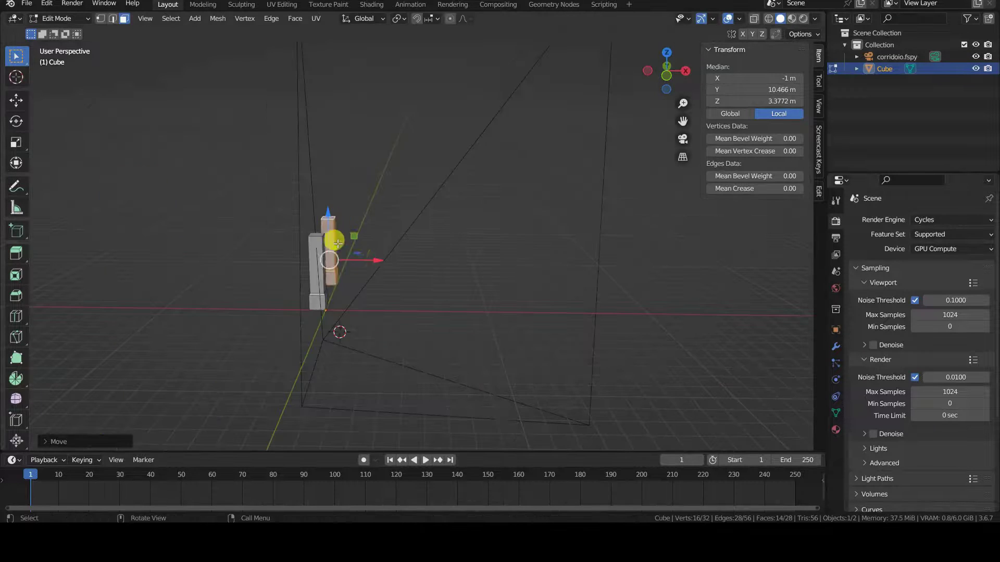
pyautogui.press('KP_0')
pyautogui.press('g')
pyautogui.press('z')
pyautogui.click(457, 203)
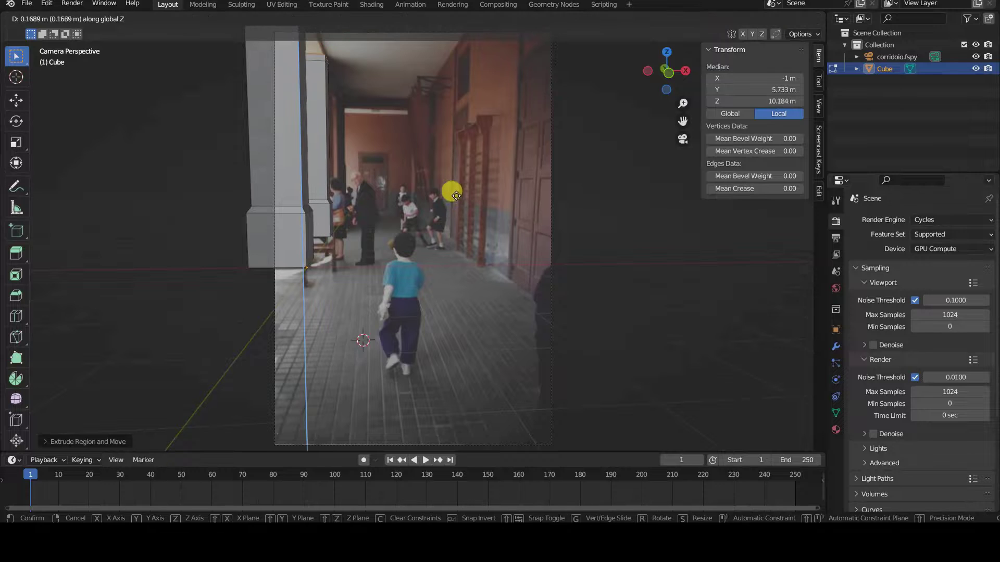
# Undo those edits and widen the second pillar by moving its side face along Y.
pyautogui.hotkey('ctrl', 'z')
pyautogui.hotkey('ctrl', 'z')
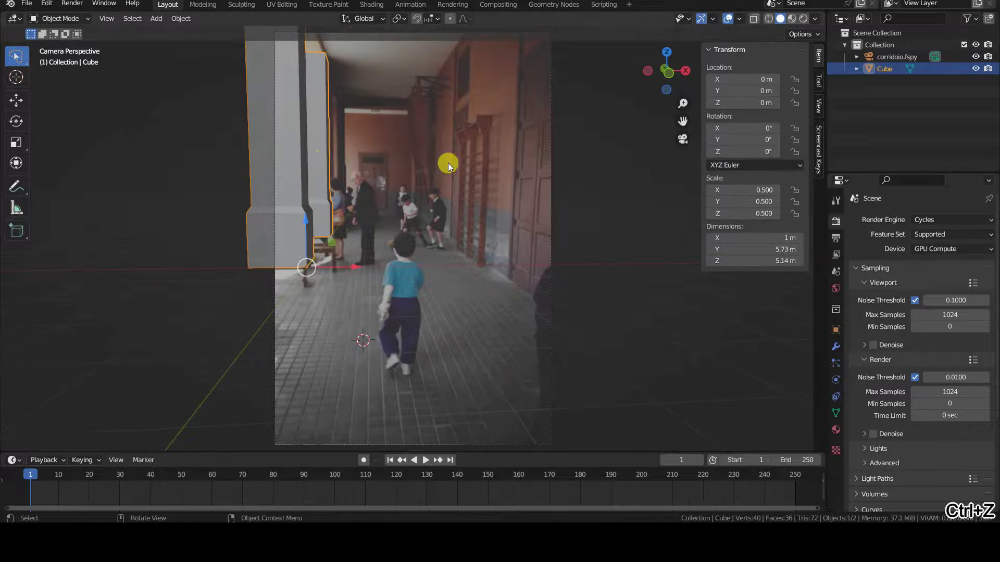
pyautogui.moveTo(446, 161); pyautogui.dragTo(394, 225, button='middle')
pyautogui.hotkey('alt', 'a')
pyautogui.click(141, 177)
pyautogui.moveTo(141, 178); pyautogui.dragTo(297, 252, button='middle')
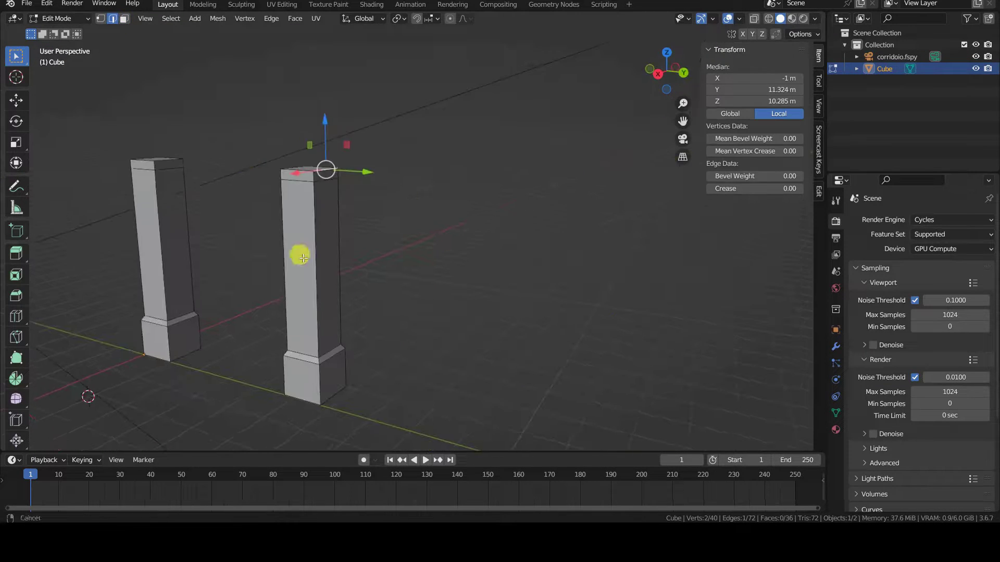
pyautogui.keyDown('shift'); pyautogui.click(329, 359); pyautogui.keyUp('shift')
pyautogui.press('g')
pyautogui.press('y')
pyautogui.click(443, 320)
pyautogui.press('KP_0')
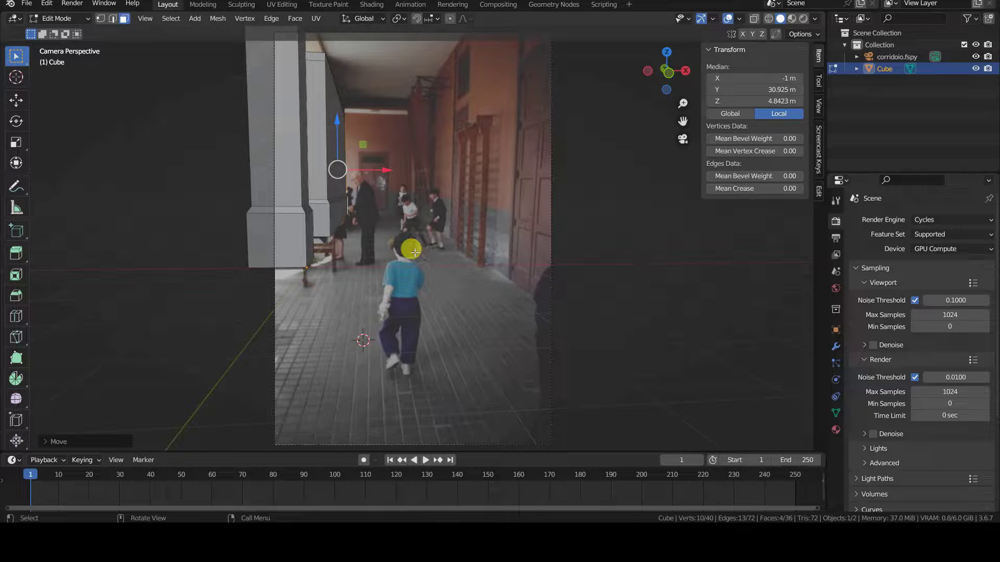
# Fill a floor face between two pillar base edges and stretch it toward the camera along Y.
pyautogui.hotkey('alt', 'a')
pyautogui.click(112, 18)
pyautogui.click(350, 270)
pyautogui.moveTo(303, 261); pyautogui.dragTo(290, 193, button='middle')
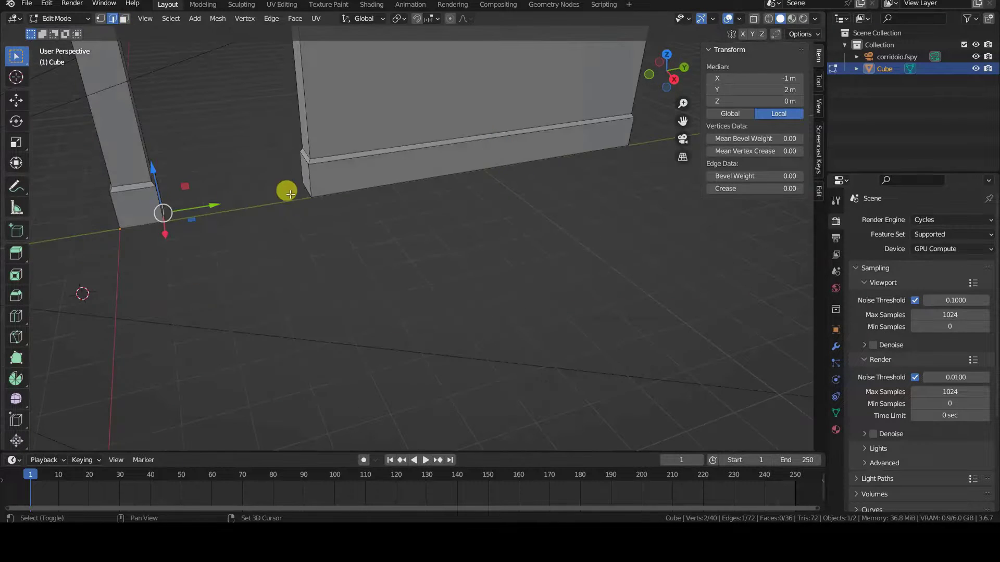
pyautogui.keyDown('shift'); pyautogui.click(290, 194); pyautogui.keyUp('shift')
pyautogui.press('f')
pyautogui.press('KP_0')
pyautogui.press('g')
pyautogui.press('y')
pyautogui.click(233, 400)
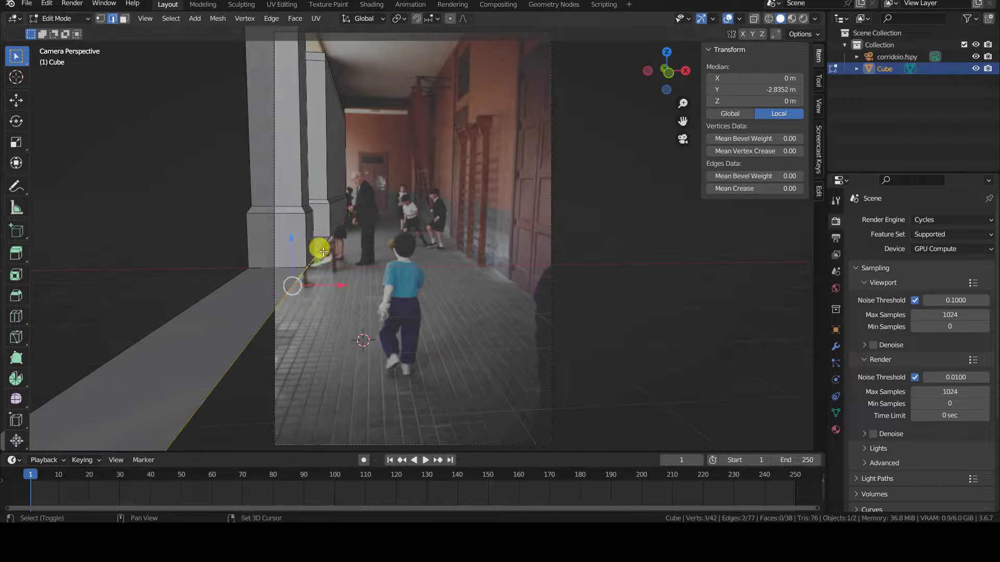
# Widen the floor face by moving its edge along X.
pyautogui.press('g')
pyautogui.press('x')
pyautogui.click(493, 245)
pyautogui.keyDown('shift'); pyautogui.moveTo(513, 241); pyautogui.dragTo(508, 258, button='middle'); pyautogui.keyUp('shift')
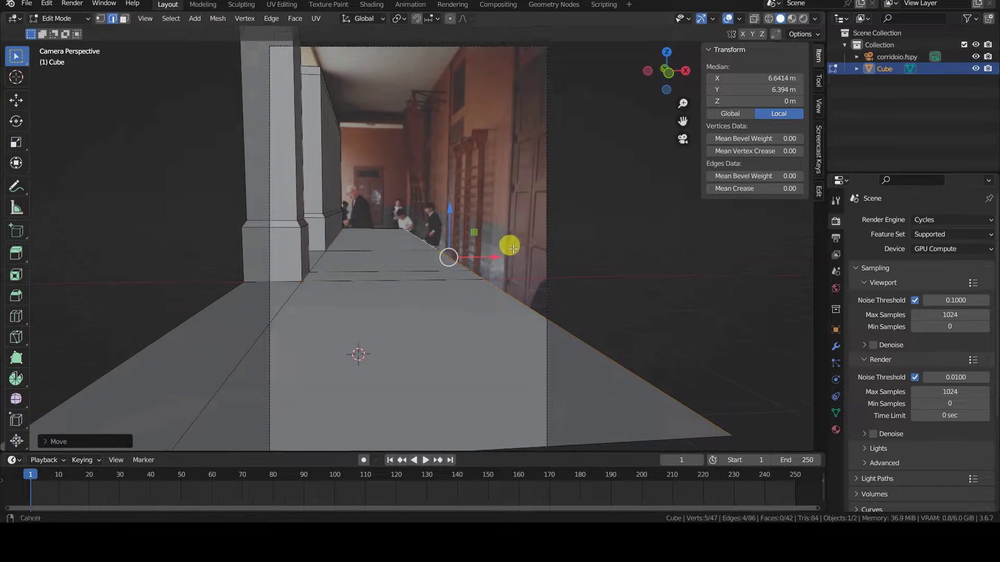
# Extend the floor farther back by moving and sliding its edge along Y.
pyautogui.press('KP_Decimal')
pyautogui.press('g')
pyautogui.press('y')
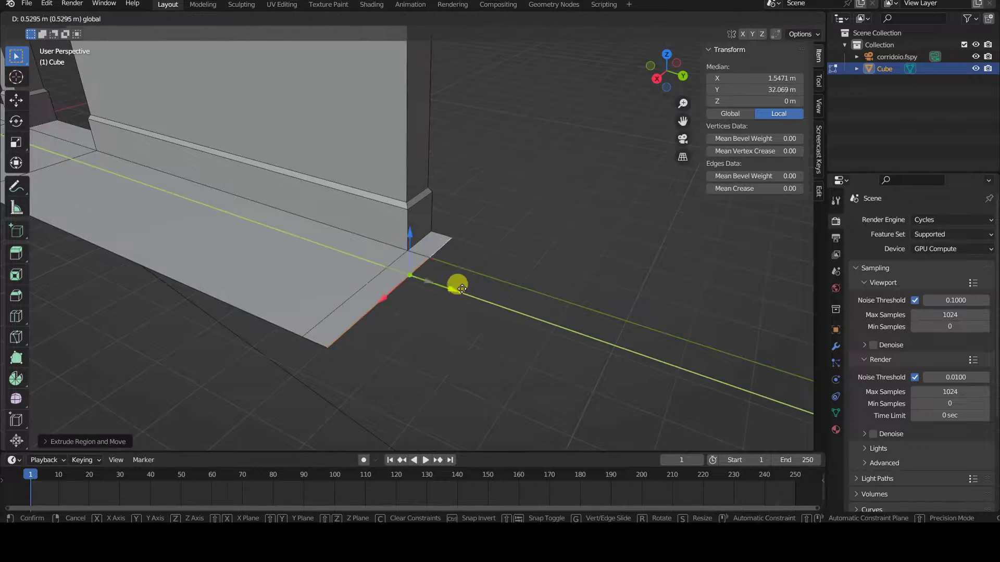
pyautogui.click(502, 297)
pyautogui.press('KP_0')
pyautogui.scroll(3, 469, 250)
pyautogui.press('g')
pyautogui.press('y')
pyautogui.click(342, 214)
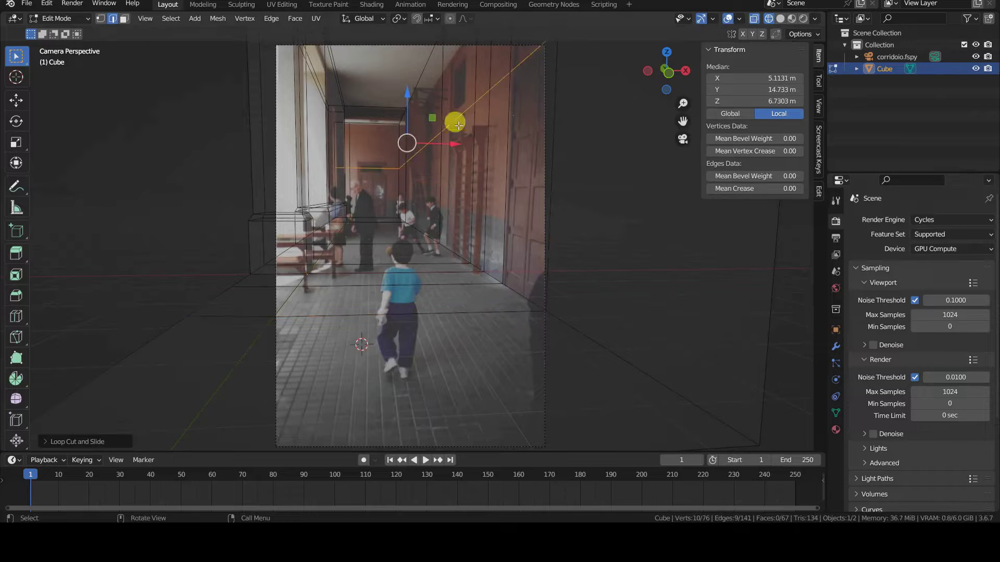
# Add two loop cuts to the corridor walls.
pyautogui.hotkey('ctrl', 'r')
pyautogui.click(469, 163)
pyautogui.rightClick(480, 142)
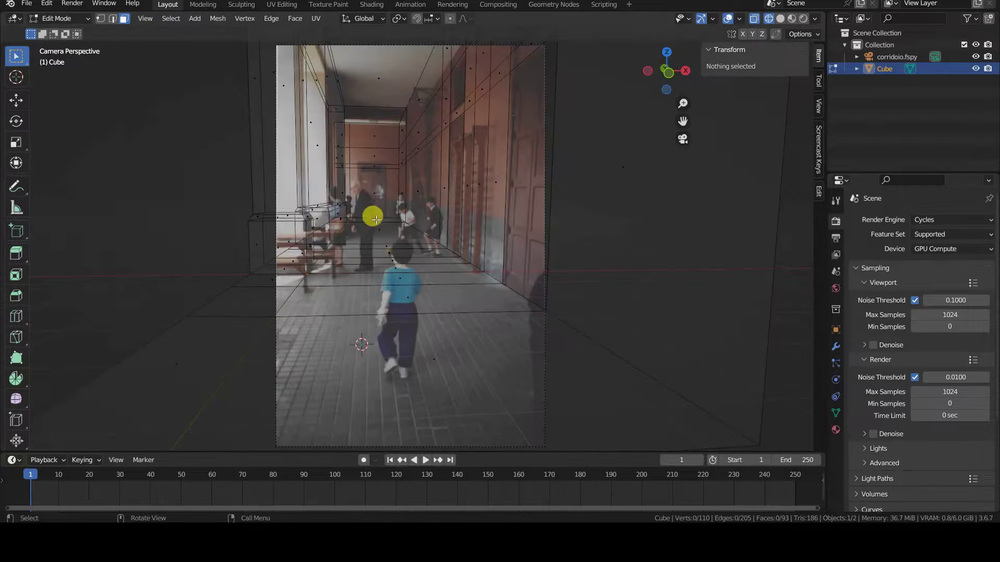
pyautogui.hotkey('ctrl', 'r')
pyautogui.click(372, 181)
# Return to Object Mode and show the corridor in Solid shading.
pyautogui.press('Tab')
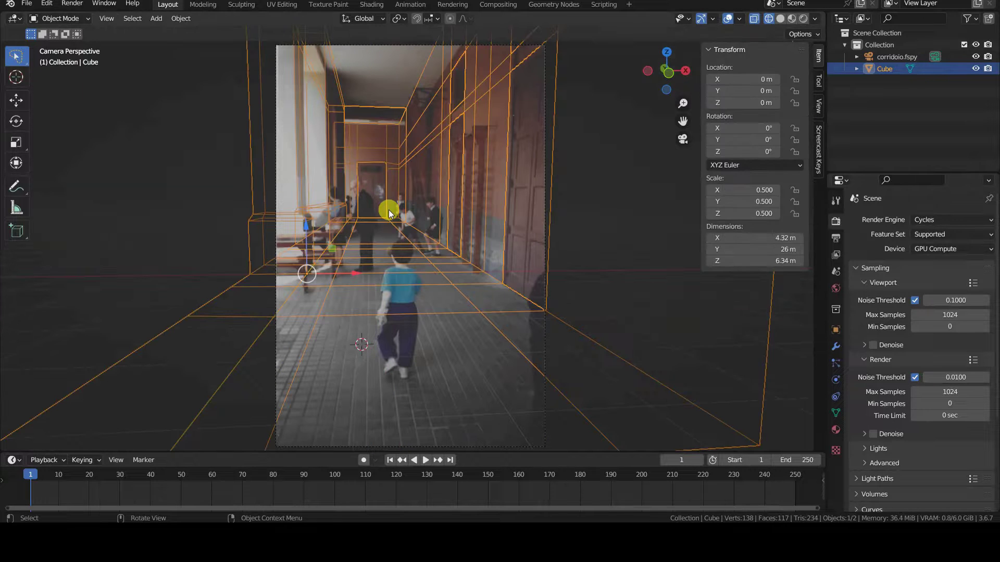
pyautogui.press('z')
pyautogui.click(489, 330)
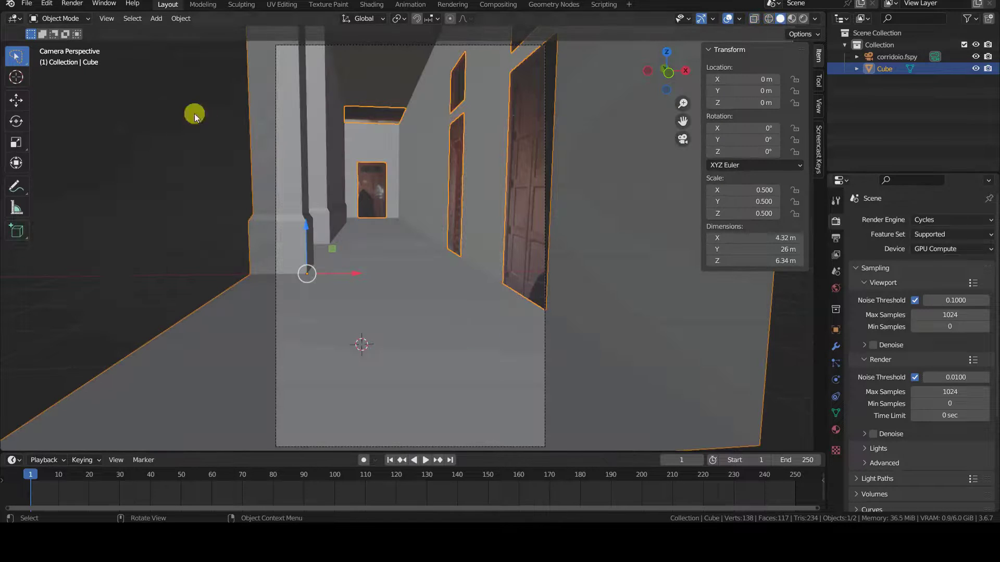
pyautogui.click(27, 4)
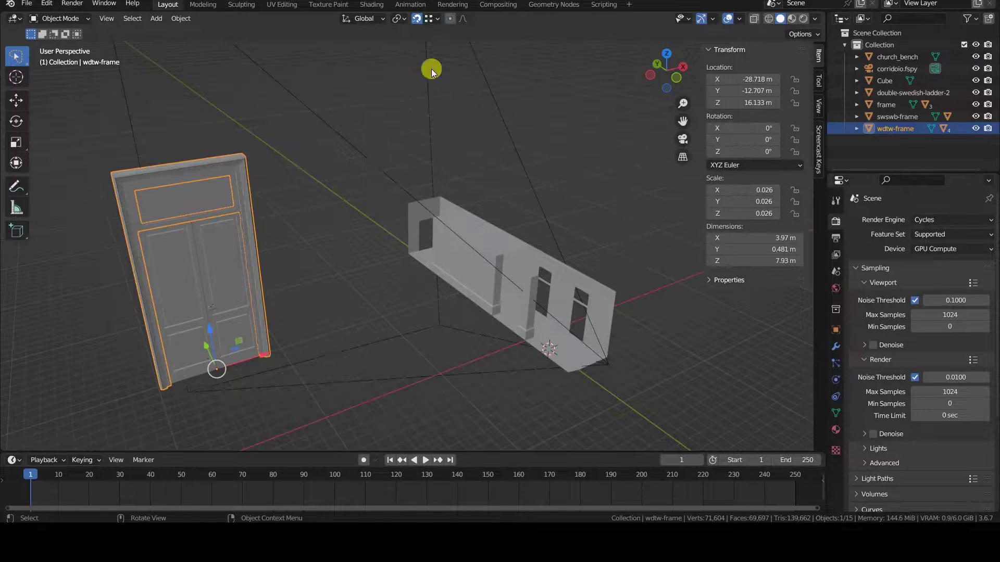
# Move and scale the wdtw-frame door to fit the corridor's far wall.
pyautogui.press('g')
pyautogui.click(424, 268)
pyautogui.scroll(5, 492, 295)
pyautogui.hotkey('shift', 'Tab')
pyautogui.press('s')
pyautogui.click(517, 276)
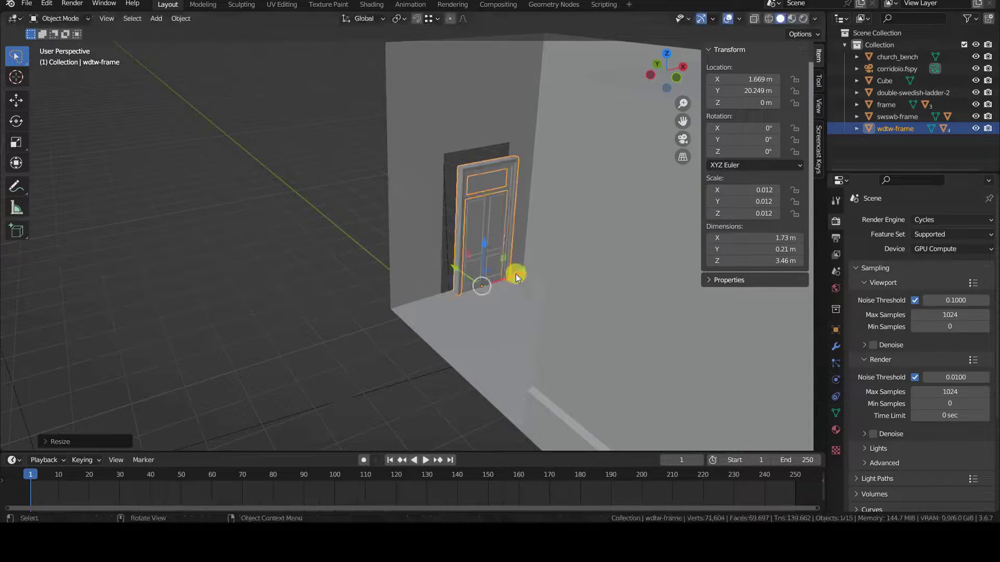
pyautogui.press('g')
pyautogui.press('x')
pyautogui.press('KP_0')
pyautogui.click(446, 335)
pyautogui.press('s')
pyautogui.press('x')
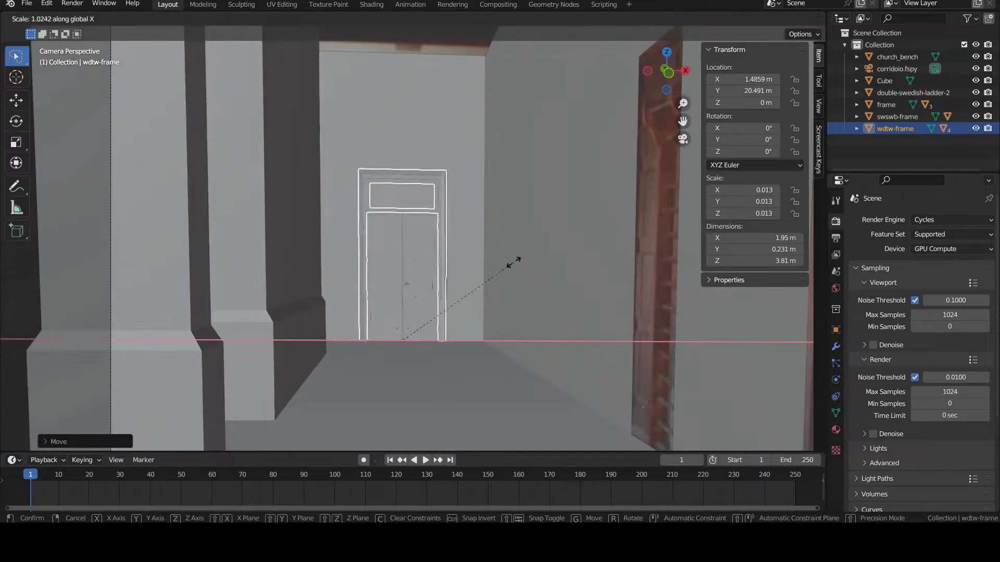
pyautogui.click(515, 268)
# Rotate the double-swedish-ladder-2 -90° about Z in wireframe top view.
pyautogui.click(913, 92)
pyautogui.press('KP_Decimal')
pyautogui.click(565, 250)
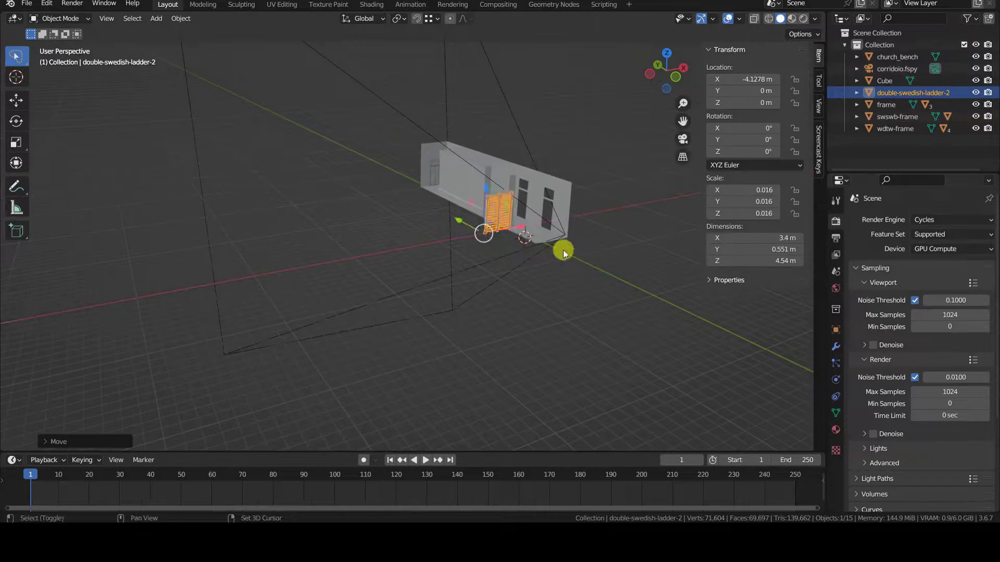
pyautogui.press('KP_7')
pyautogui.press('z')
pyautogui.click(432, 286)
pyautogui.press('r')
pyautogui.press('z')
pyautogui.press('-')
pyautogui.press('9')
pyautogui.press('0')
pyautogui.press('Return')
pyautogui.press('KP_0')
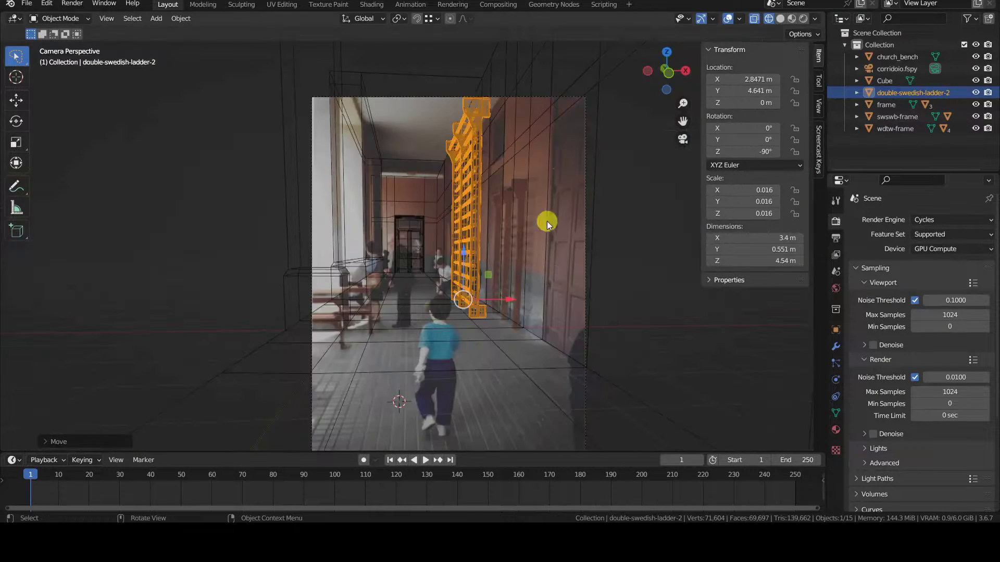
# Scale the ladder to 0.009 and slide it along X against the right wall.
pyautogui.press('s')
pyautogui.click(509, 297)
pyautogui.press('KP_6')
pyautogui.press('g')
pyautogui.press('x')
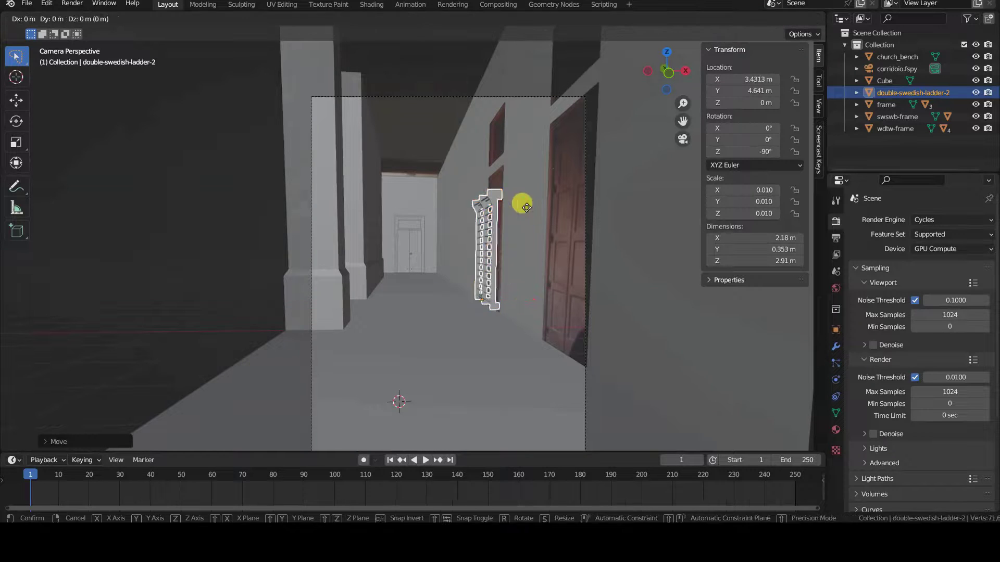
pyautogui.press('x')
pyautogui.hotkey('shift', 'z')
pyautogui.press('s')
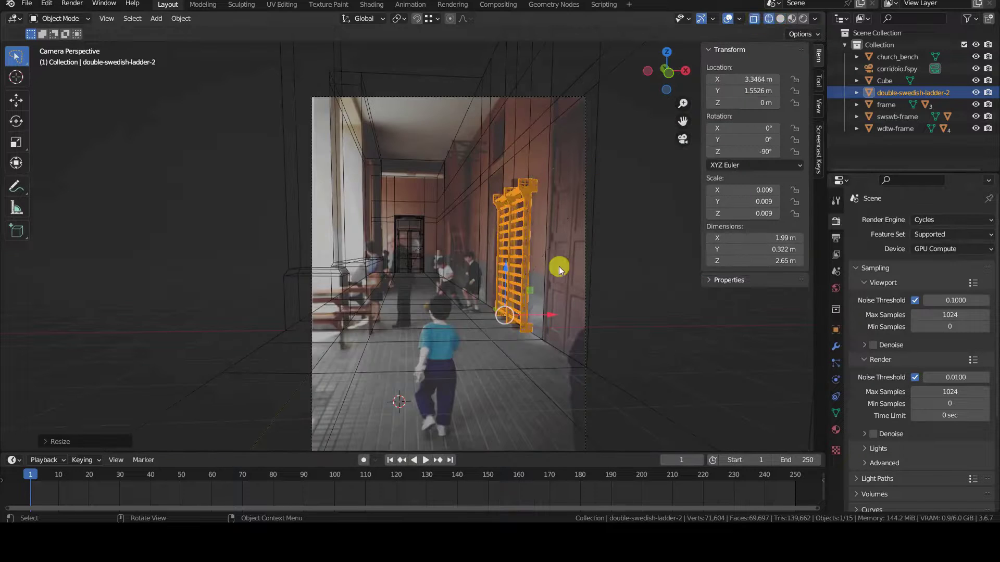
pyautogui.press('z')
pyautogui.click(179, 276)
pyautogui.moveTo(178, 276); pyautogui.dragTo(348, 276, button='middle')
# Shrink the frame door, turn it -90° about Z beside the ladder, and place a duplicate.
pyautogui.scroll(-3, 348, 277)
pyautogui.click(173, 264)
pyautogui.press('s')
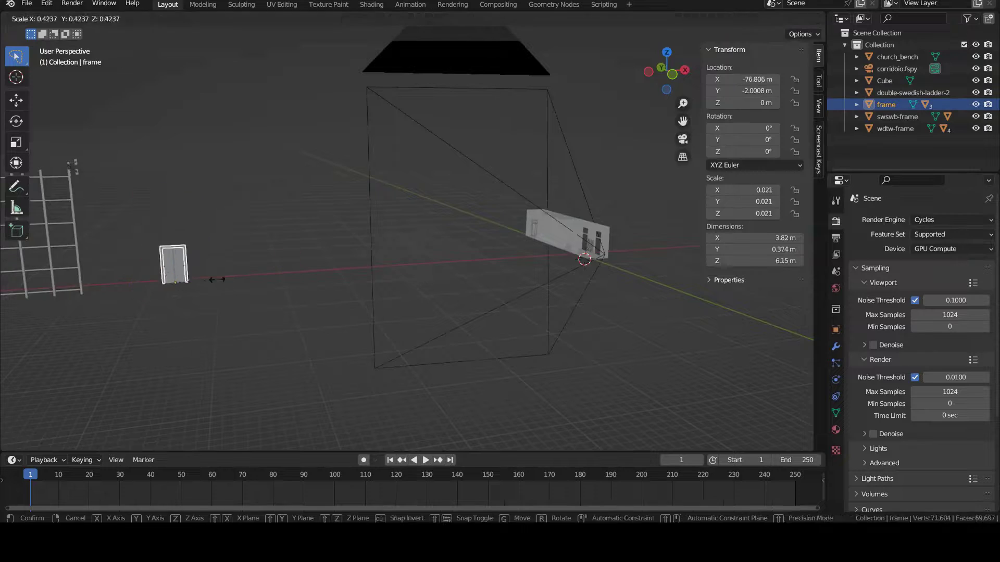
pyautogui.click(216, 280)
pyautogui.press('KP_Decimal')
pyautogui.write('rz-90')
pyautogui.press('Return')
pyautogui.press('s')
pyautogui.moveTo(535, 290); pyautogui.dragTo(476, 306)
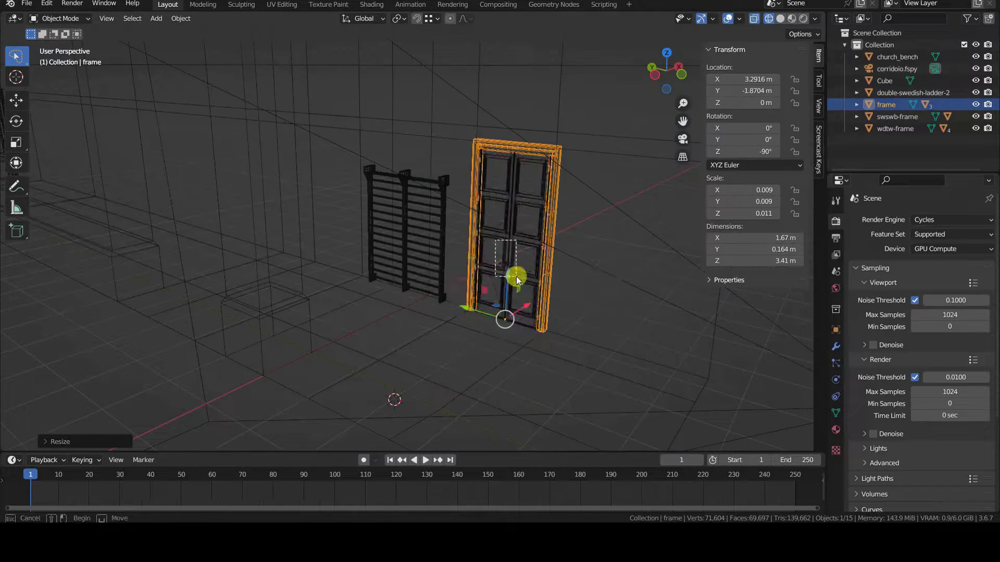
pyautogui.hotkey('shift', 'd')
pyautogui.click(290, 212)
# Scale and position the swswb-frame ladder along the right wall and tilt the swswb-bars on X.
pyautogui.scroll(-5, 367, 301)
pyautogui.scroll(-3, 368, 301)
pyautogui.click(193, 261)
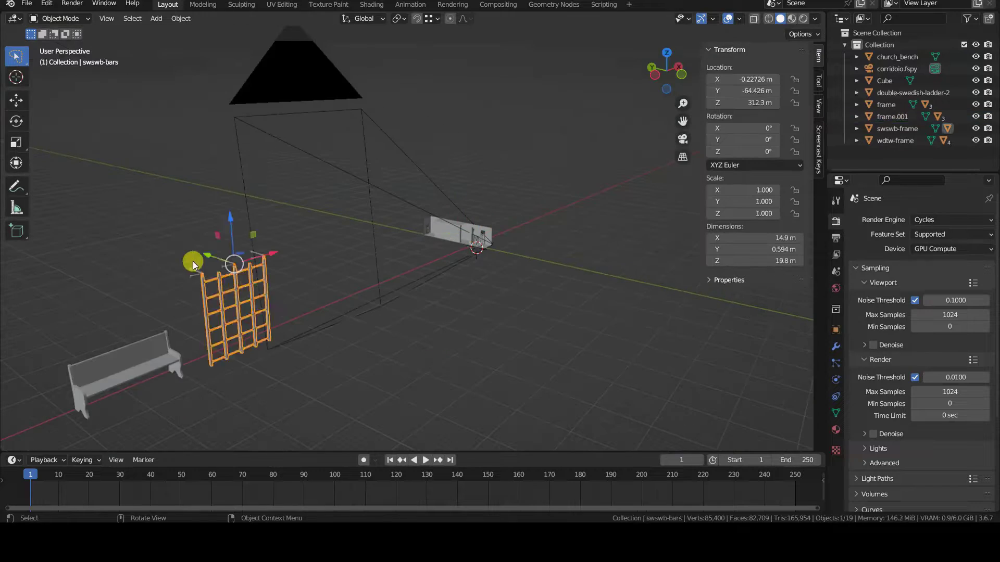
pyautogui.press('KP_7')
pyautogui.press('KP_Decimal')
pyautogui.press('s')
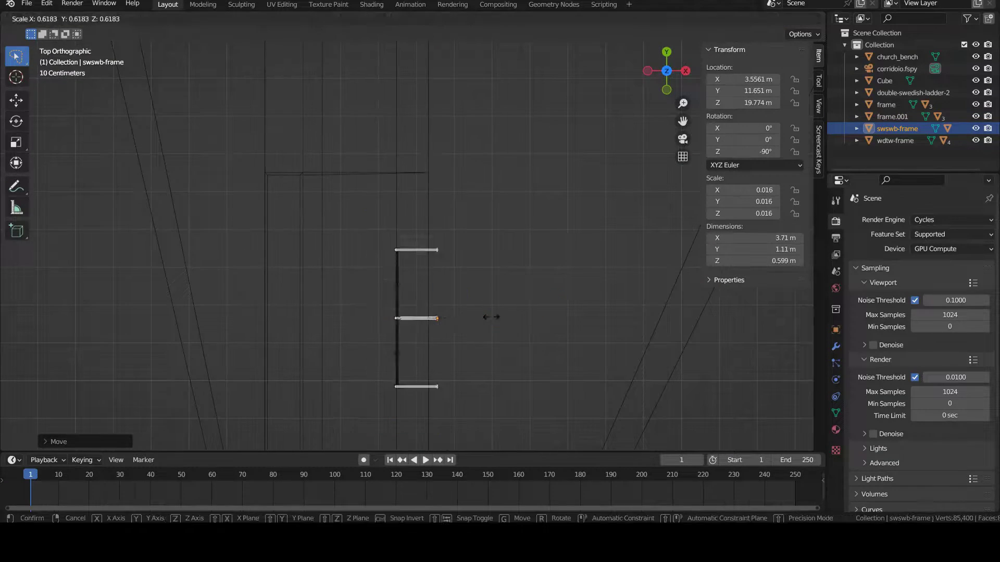
pyautogui.click(494, 346)
pyautogui.press('g')
pyautogui.click(475, 317)
pyautogui.press('KP_0')
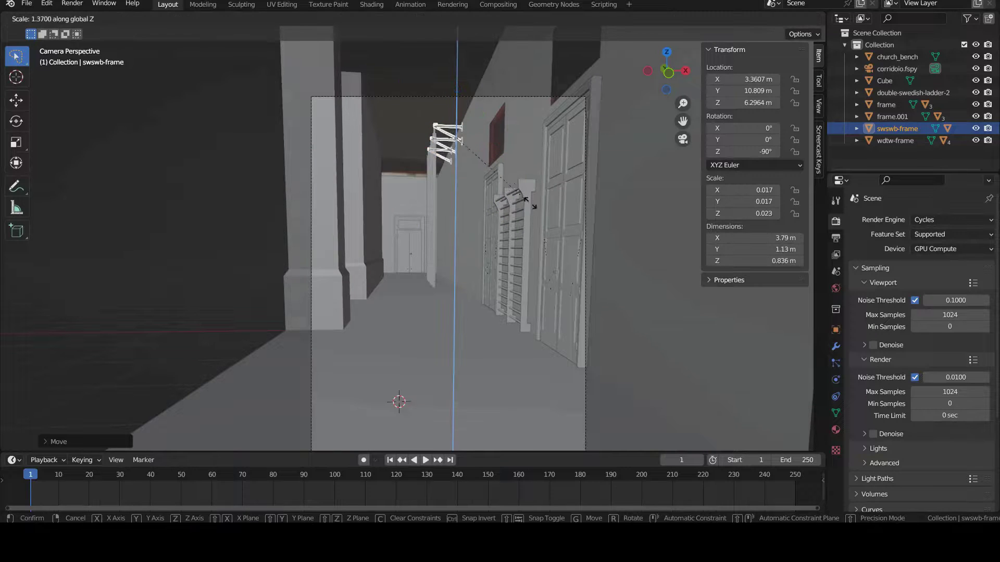
pyautogui.click(538, 225)
# Shrink the church bench and duplicate it.
pyautogui.scroll(-1, 573, 247)
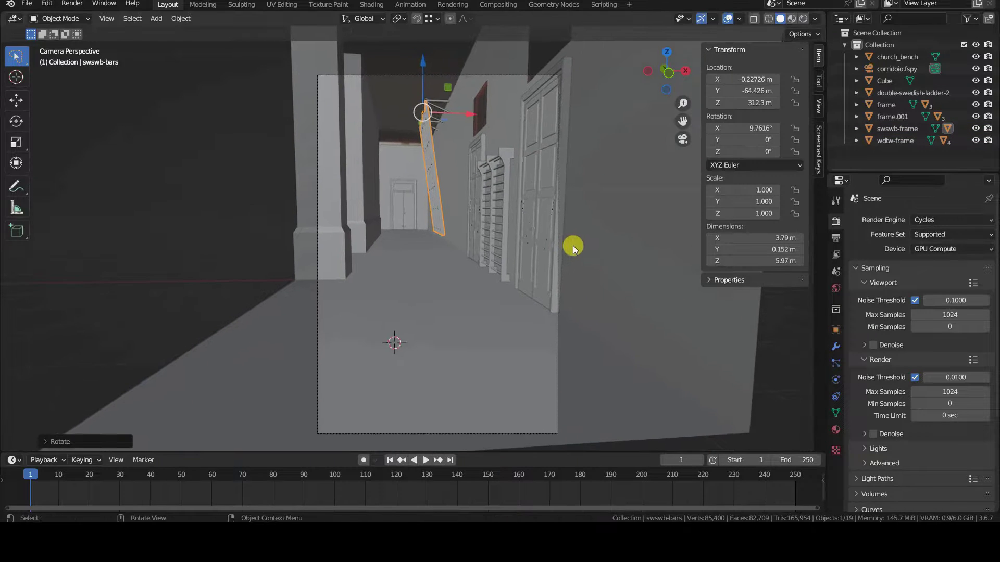
pyautogui.rightClick(159, 292)
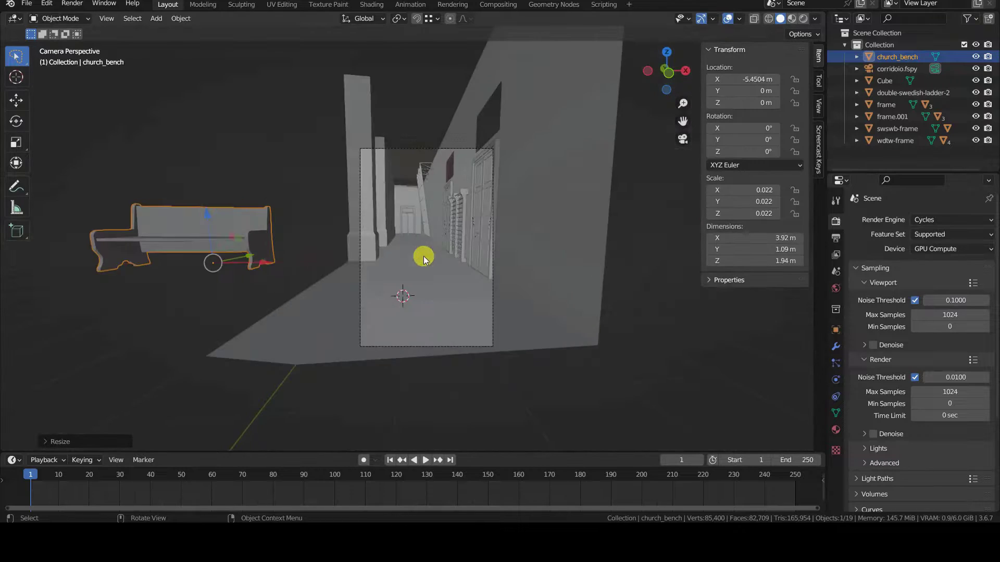
pyautogui.press('s')
pyautogui.click(440, 266)
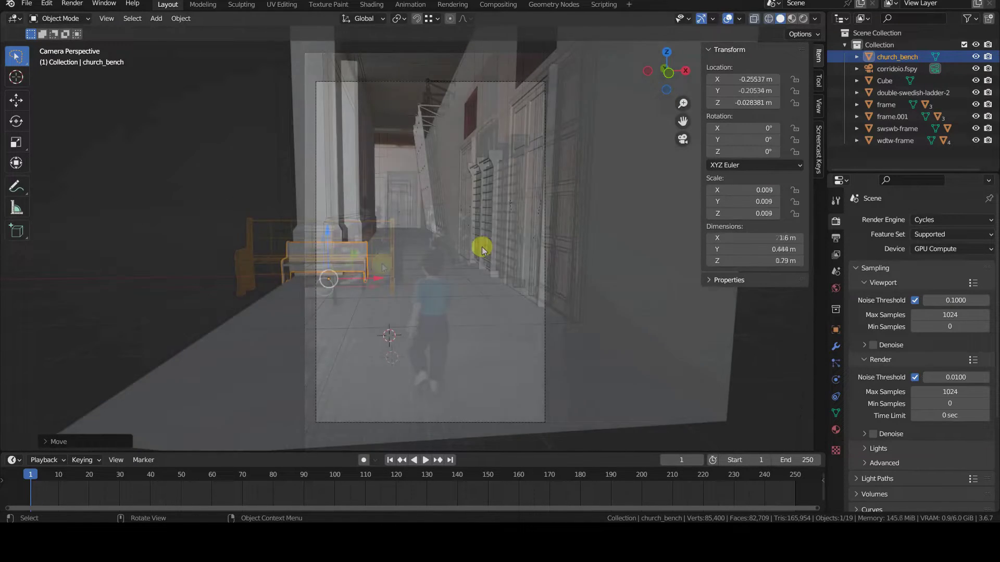
pyautogui.hotkey('shift', 'd')
# Slide the bench copy along Y, then walk the view forward toward the far door.
pyautogui.press('y')
pyautogui.hotkey('ctrl', 'alt', 'z')
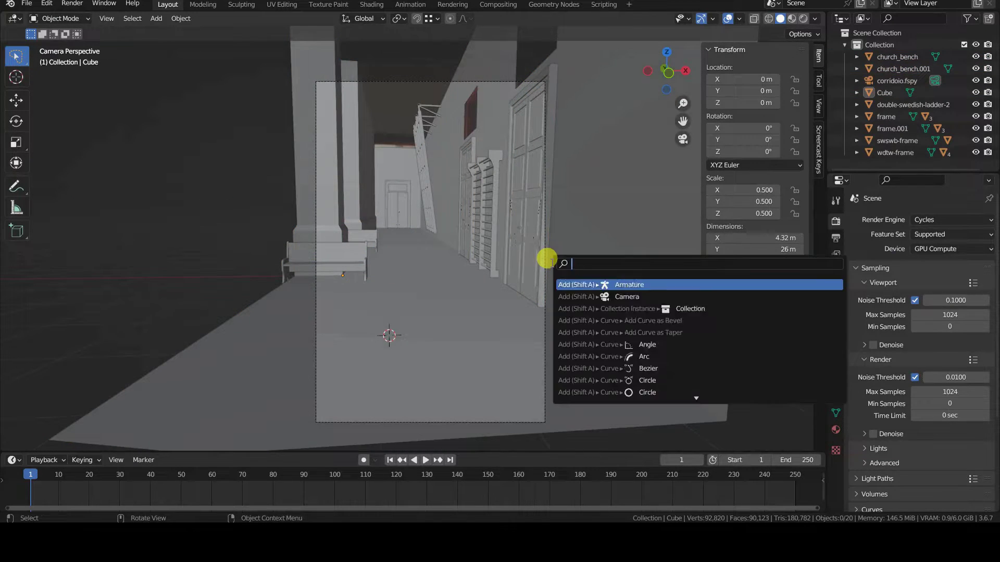
pyautogui.press('Return')
pyautogui.hotkey('shift', '`')
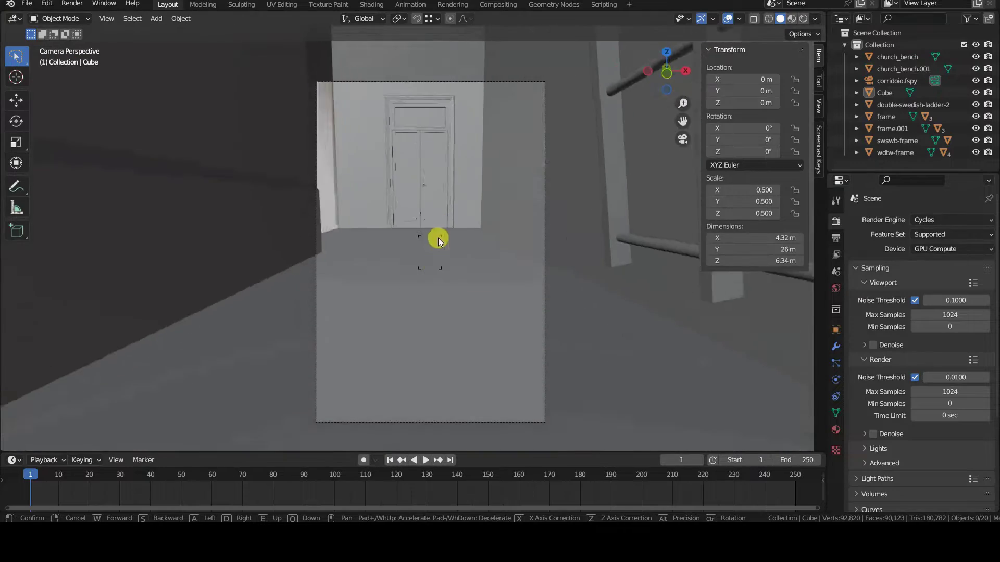